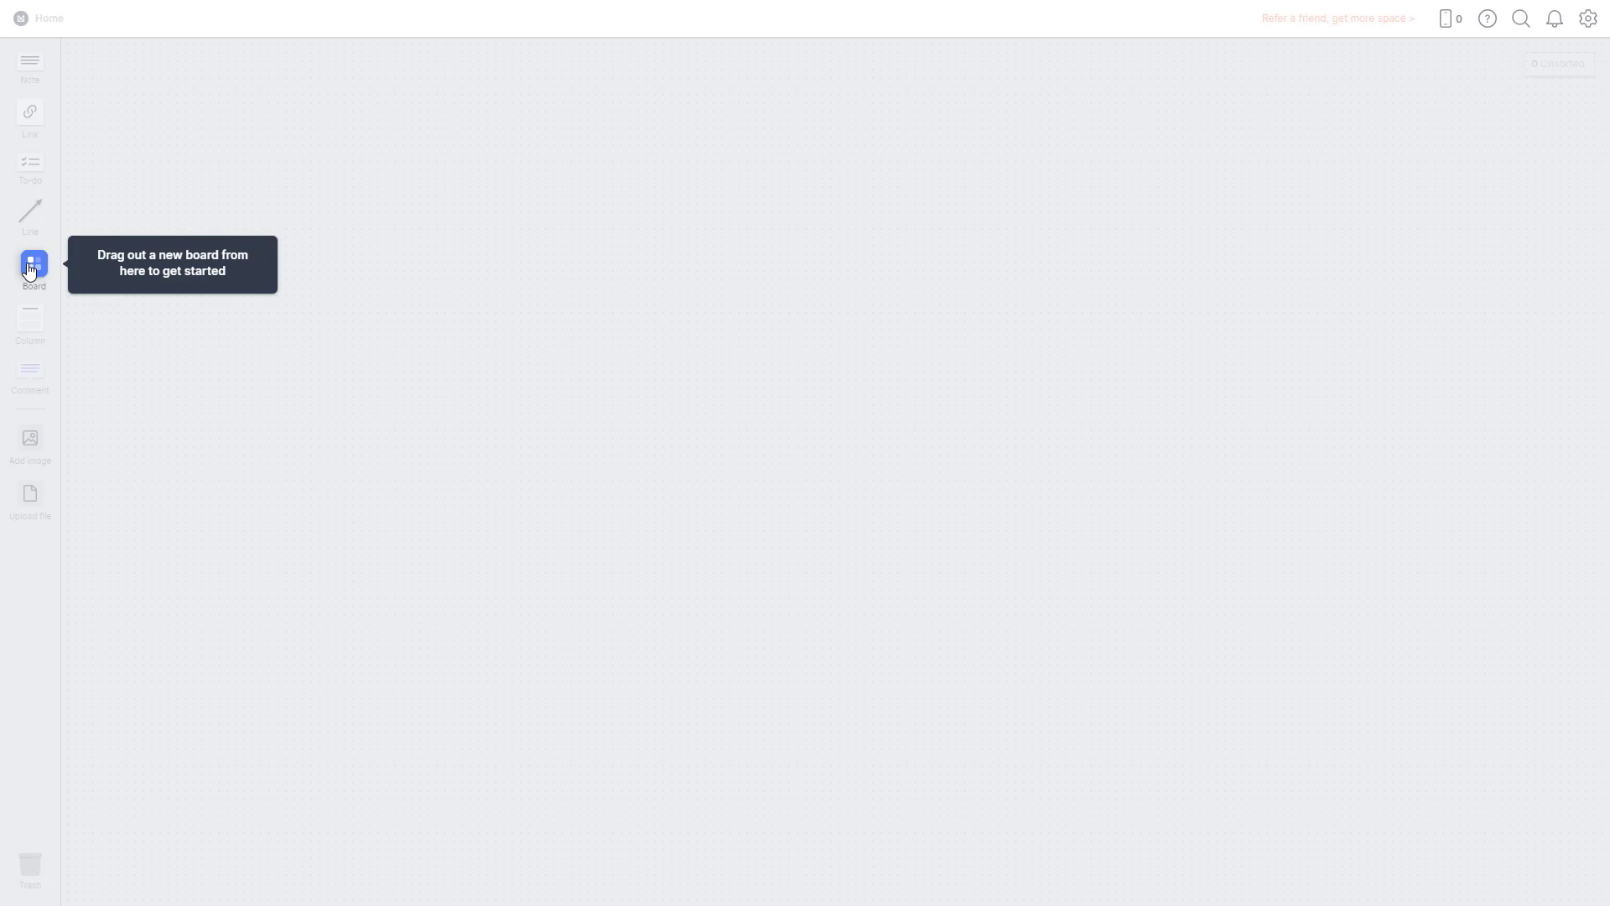
Create a new board on the Home canvas, name it "photoshoot", and open it.
drag(28, 267, 375, 293)
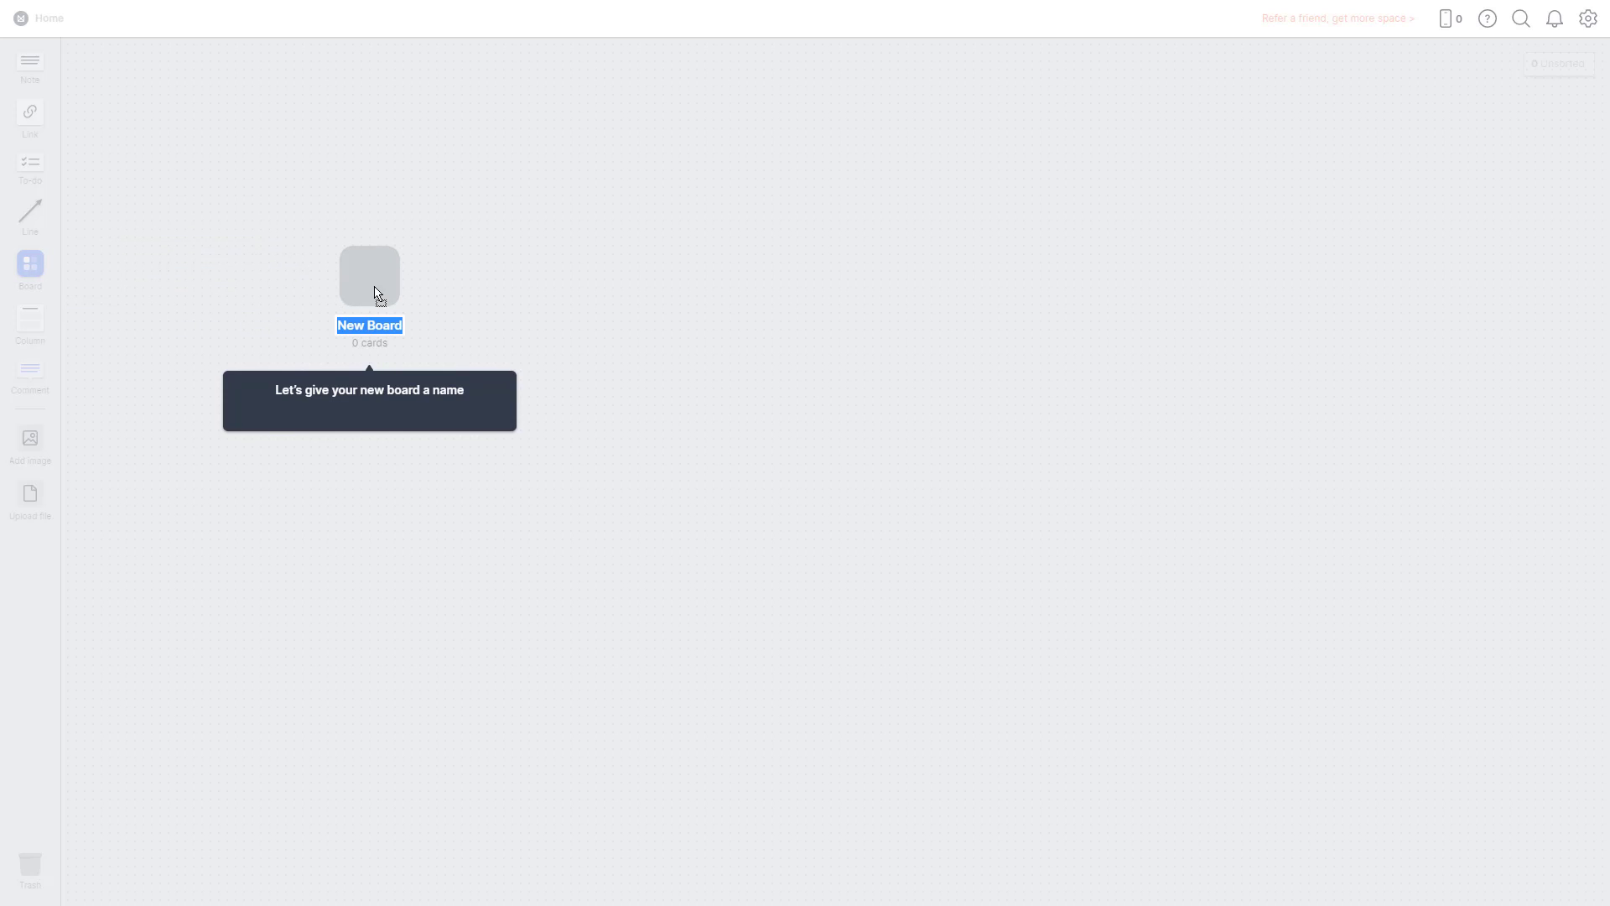
text(p)
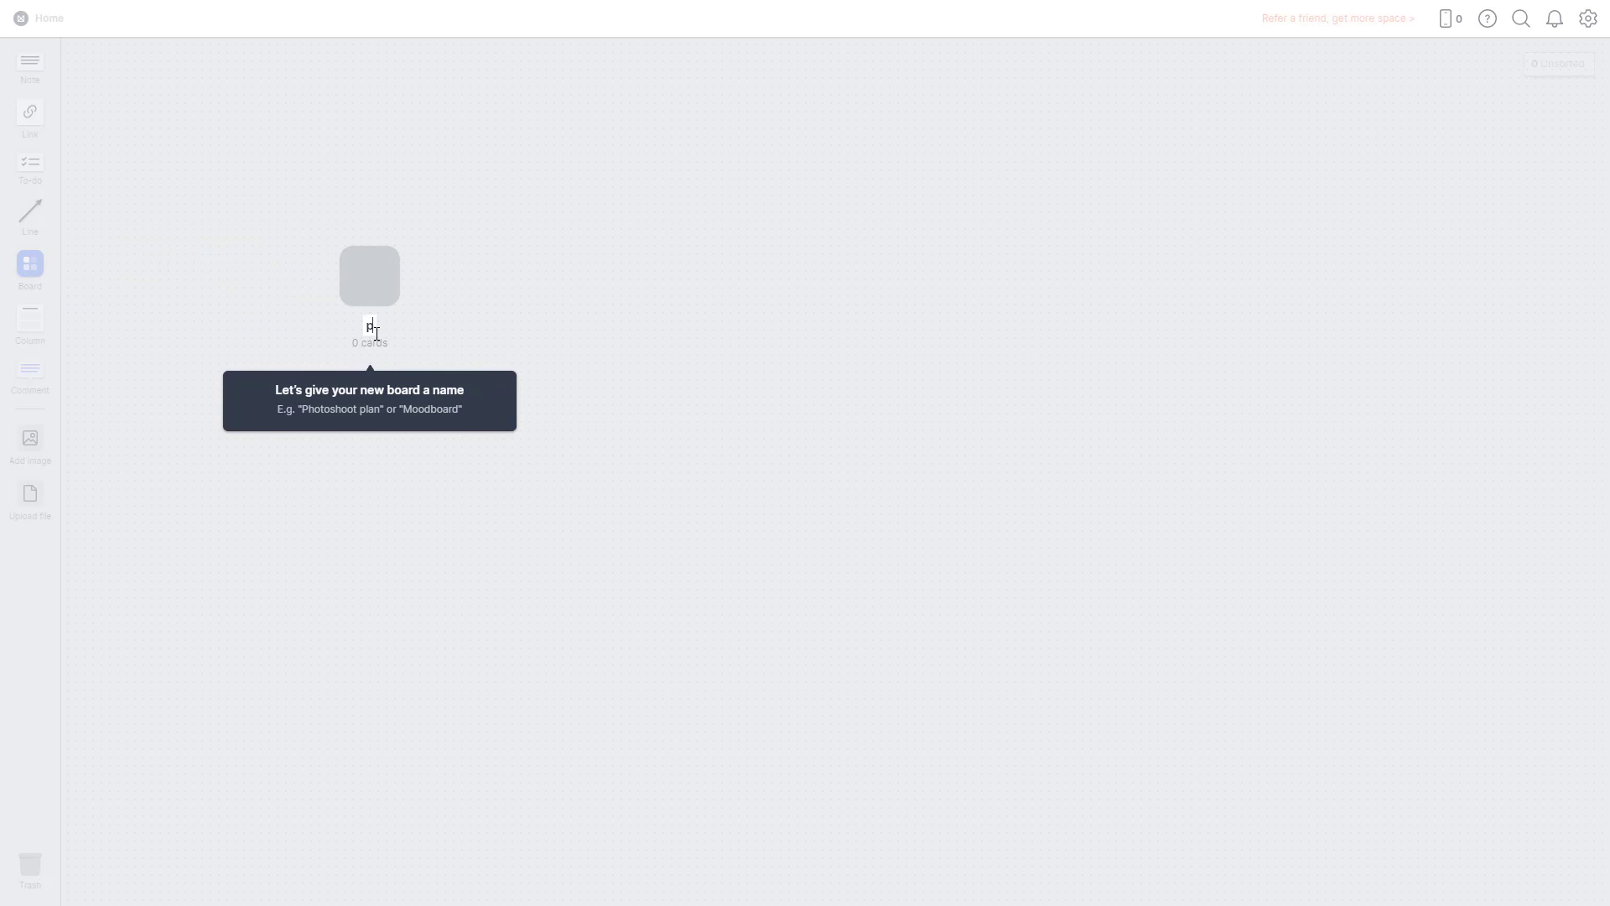
text(hotoshoot)
key(Return)
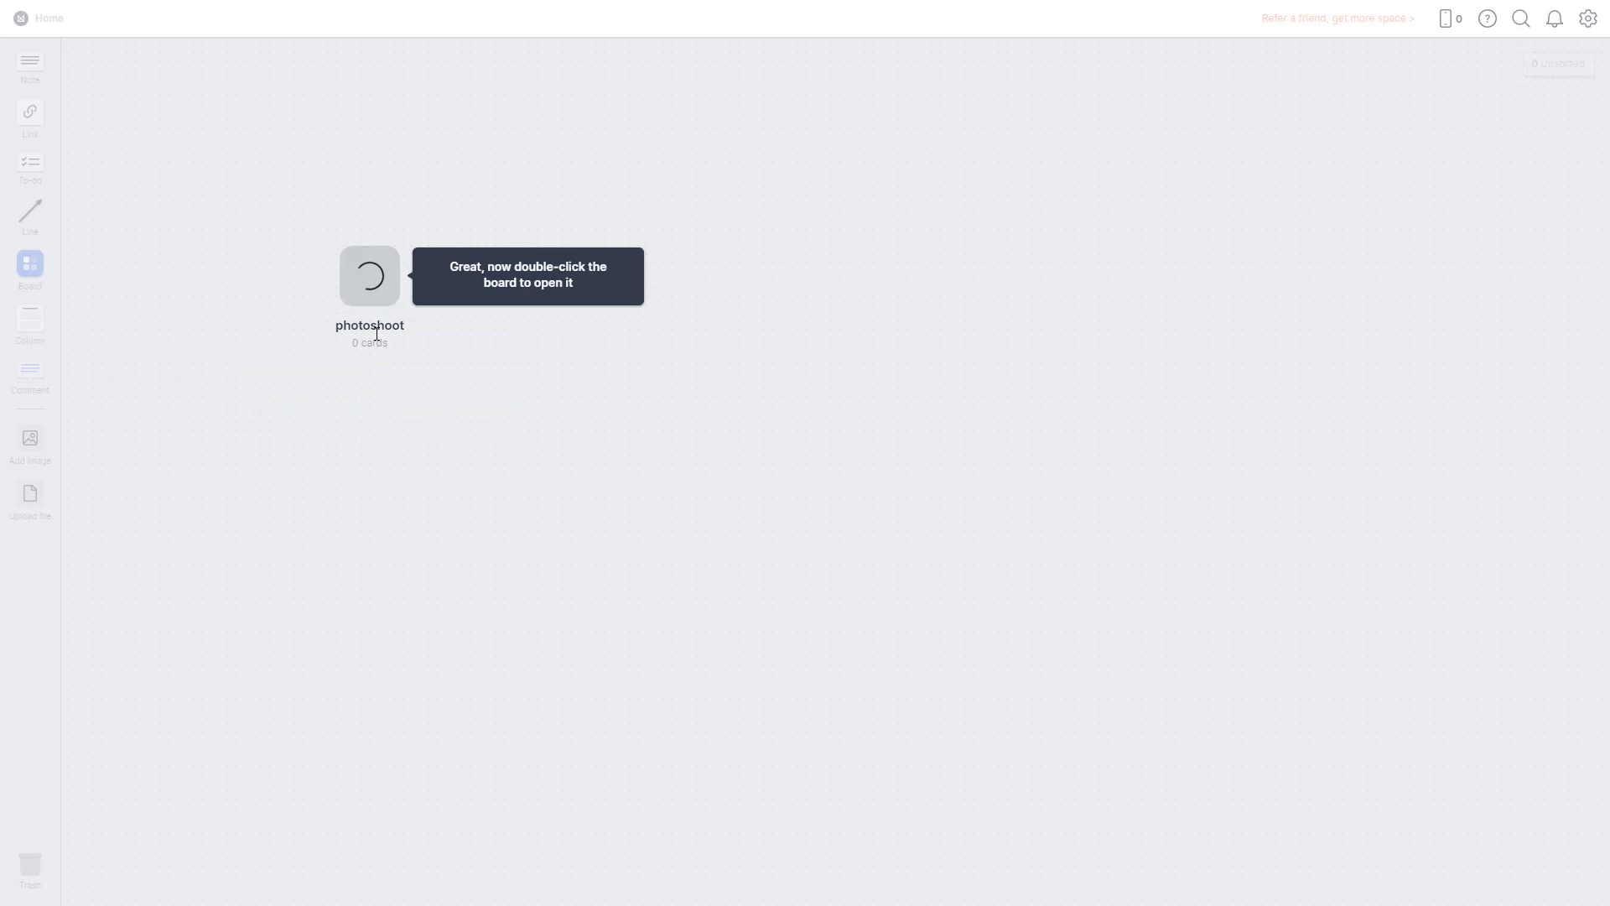
double_click(368, 265)
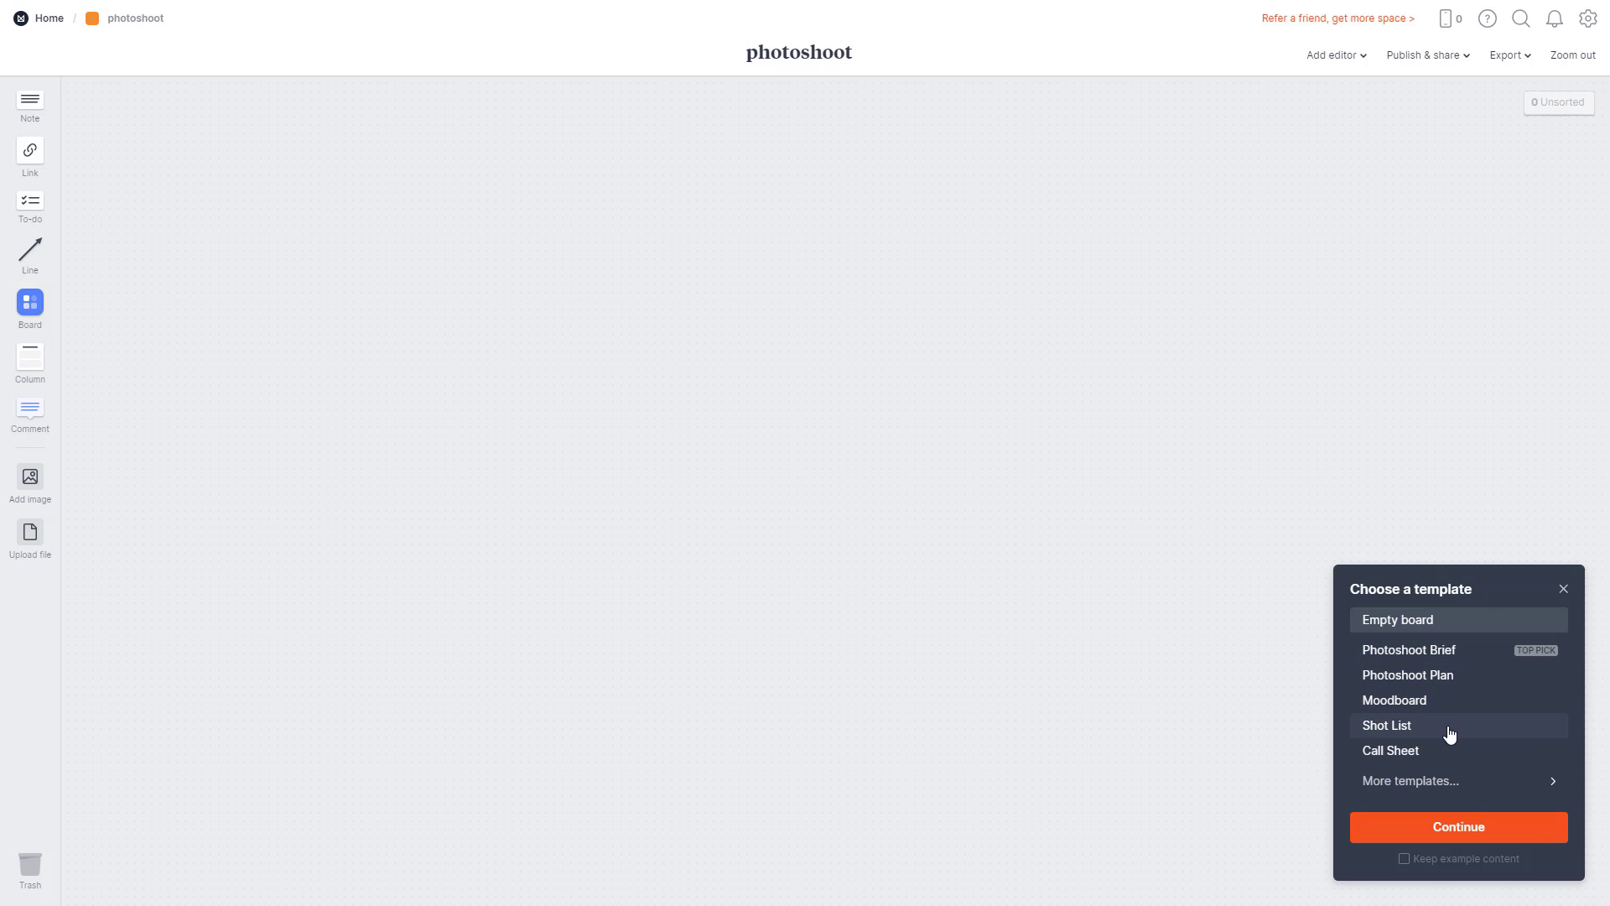
Preview the Photoshoot Brief, Photoshoot Plan, Moodboard, Shot List and Call Sheet templates and examine their layouts.
click(1460, 662)
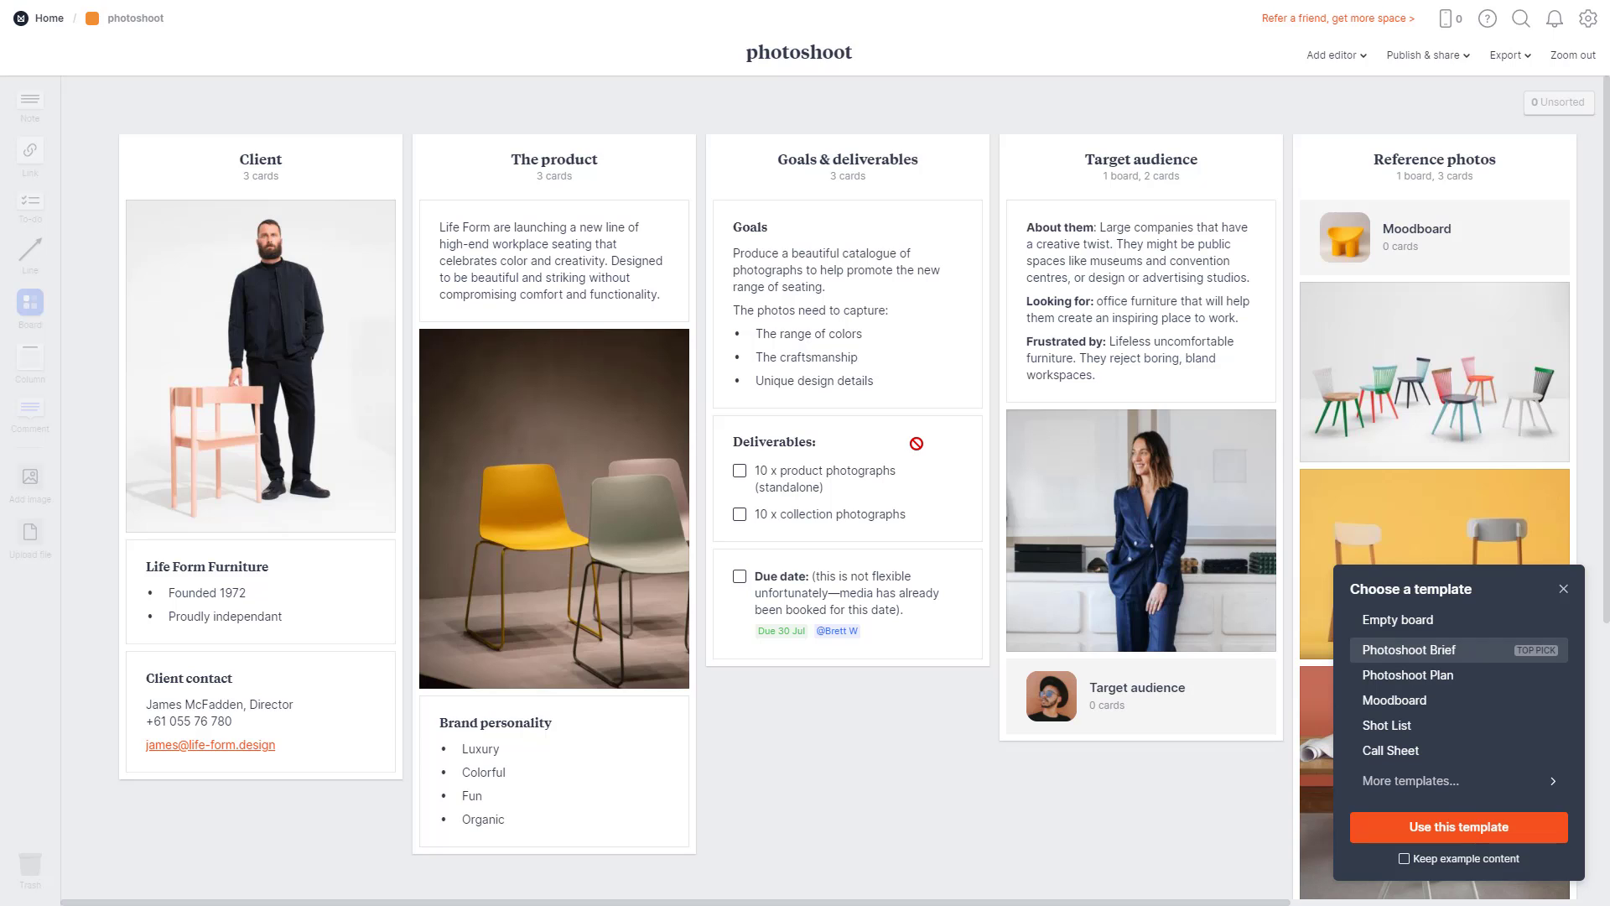
click(1454, 677)
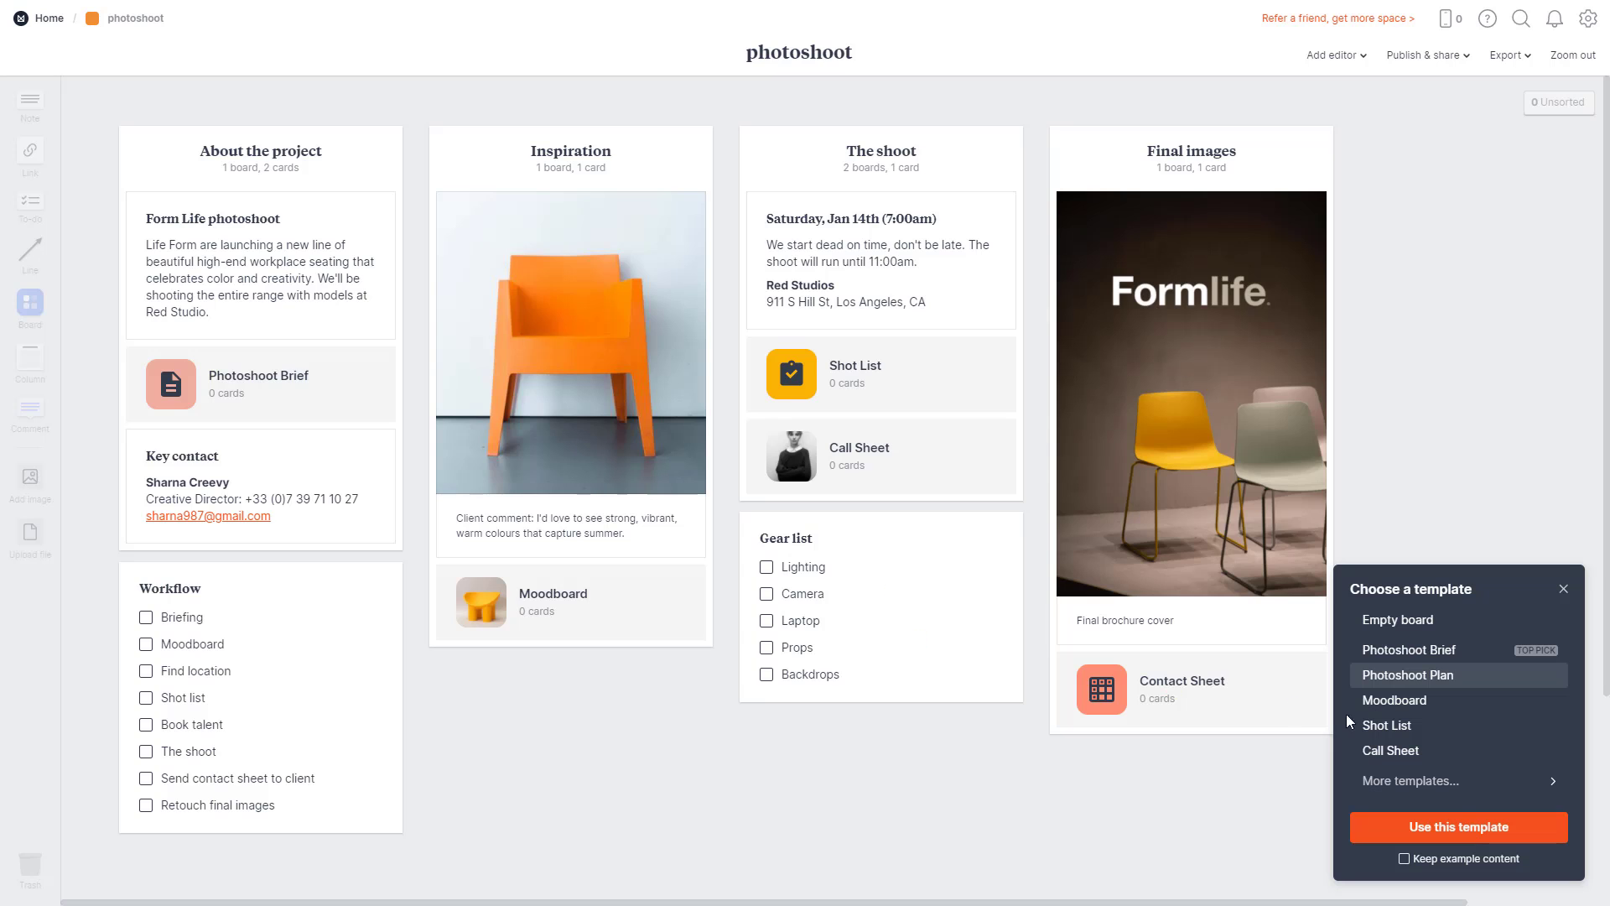
click(1370, 709)
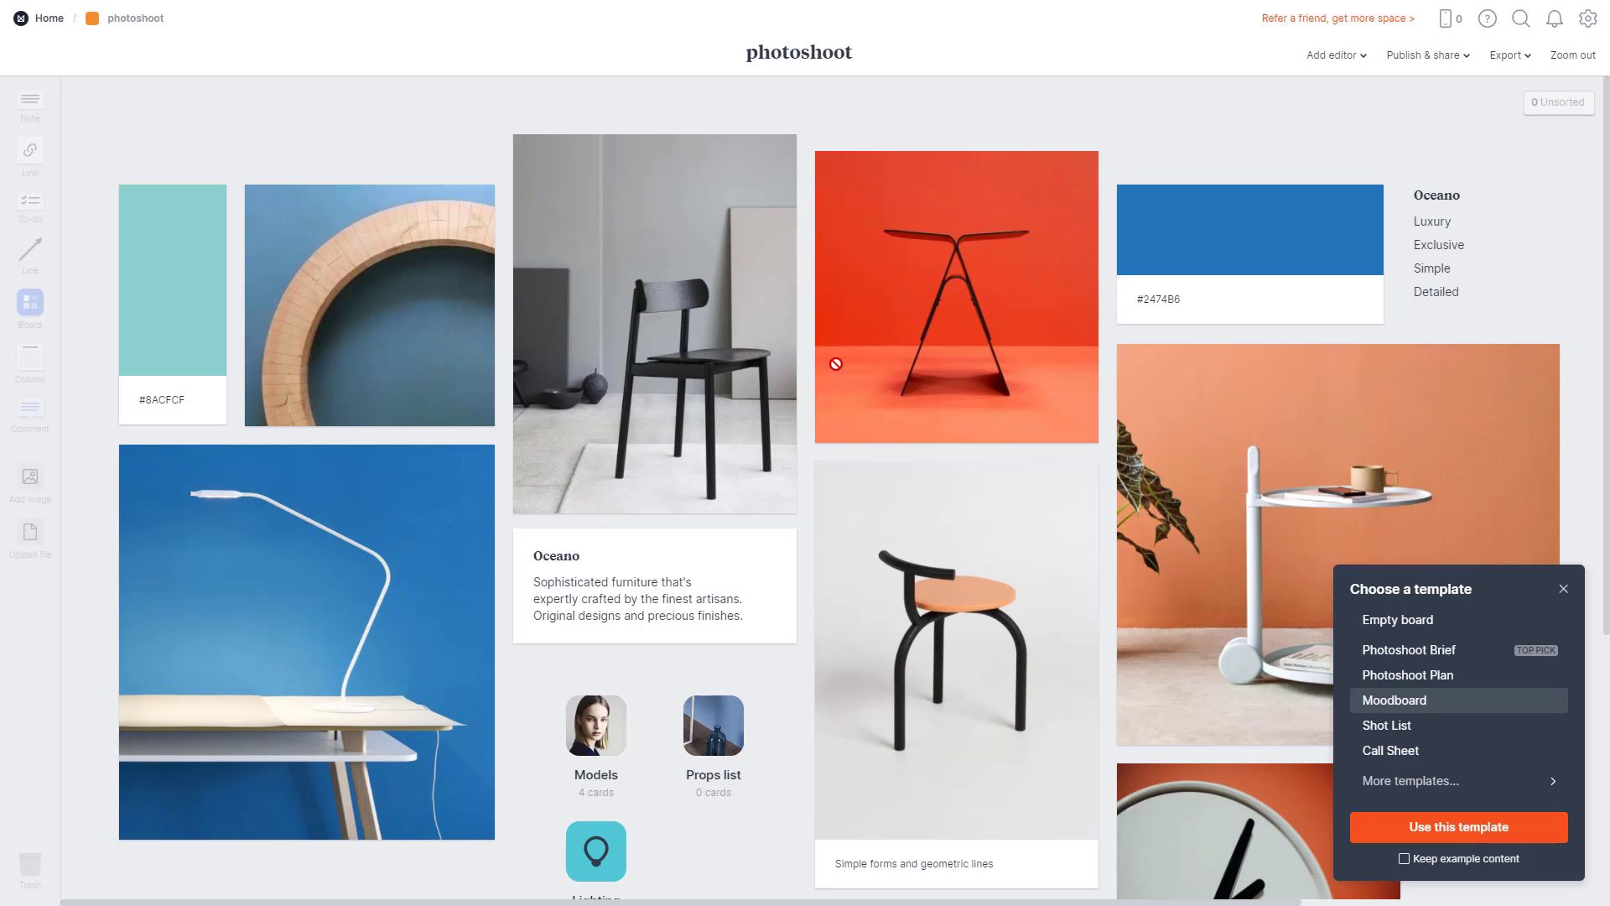
scroll(852, 358, down, 3)
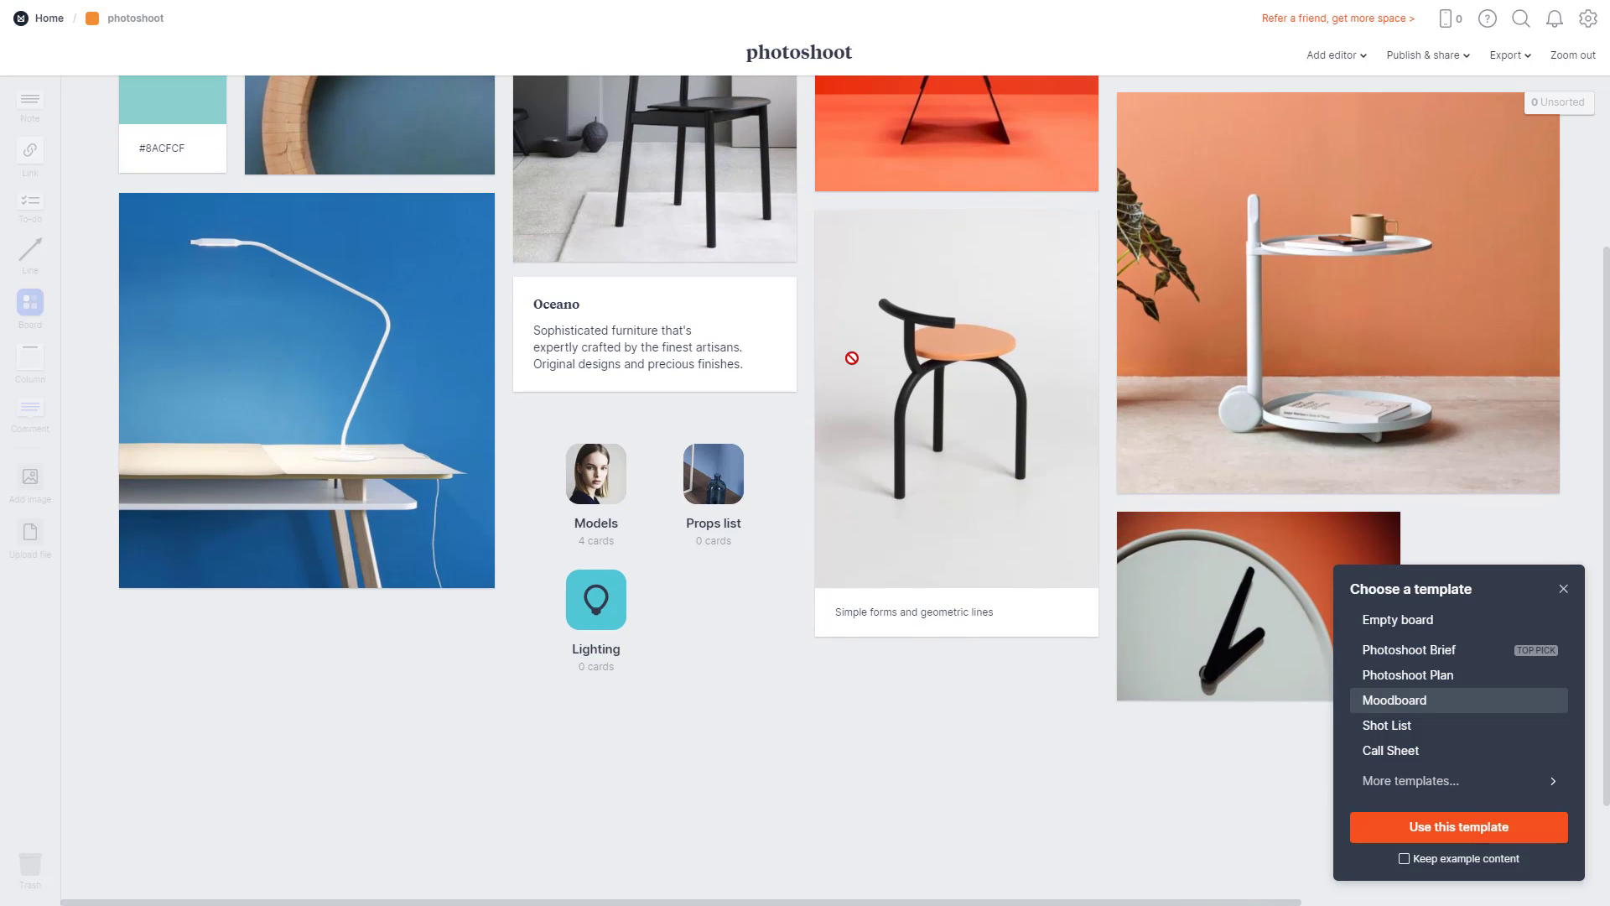
scroll(849, 358, up, 3)
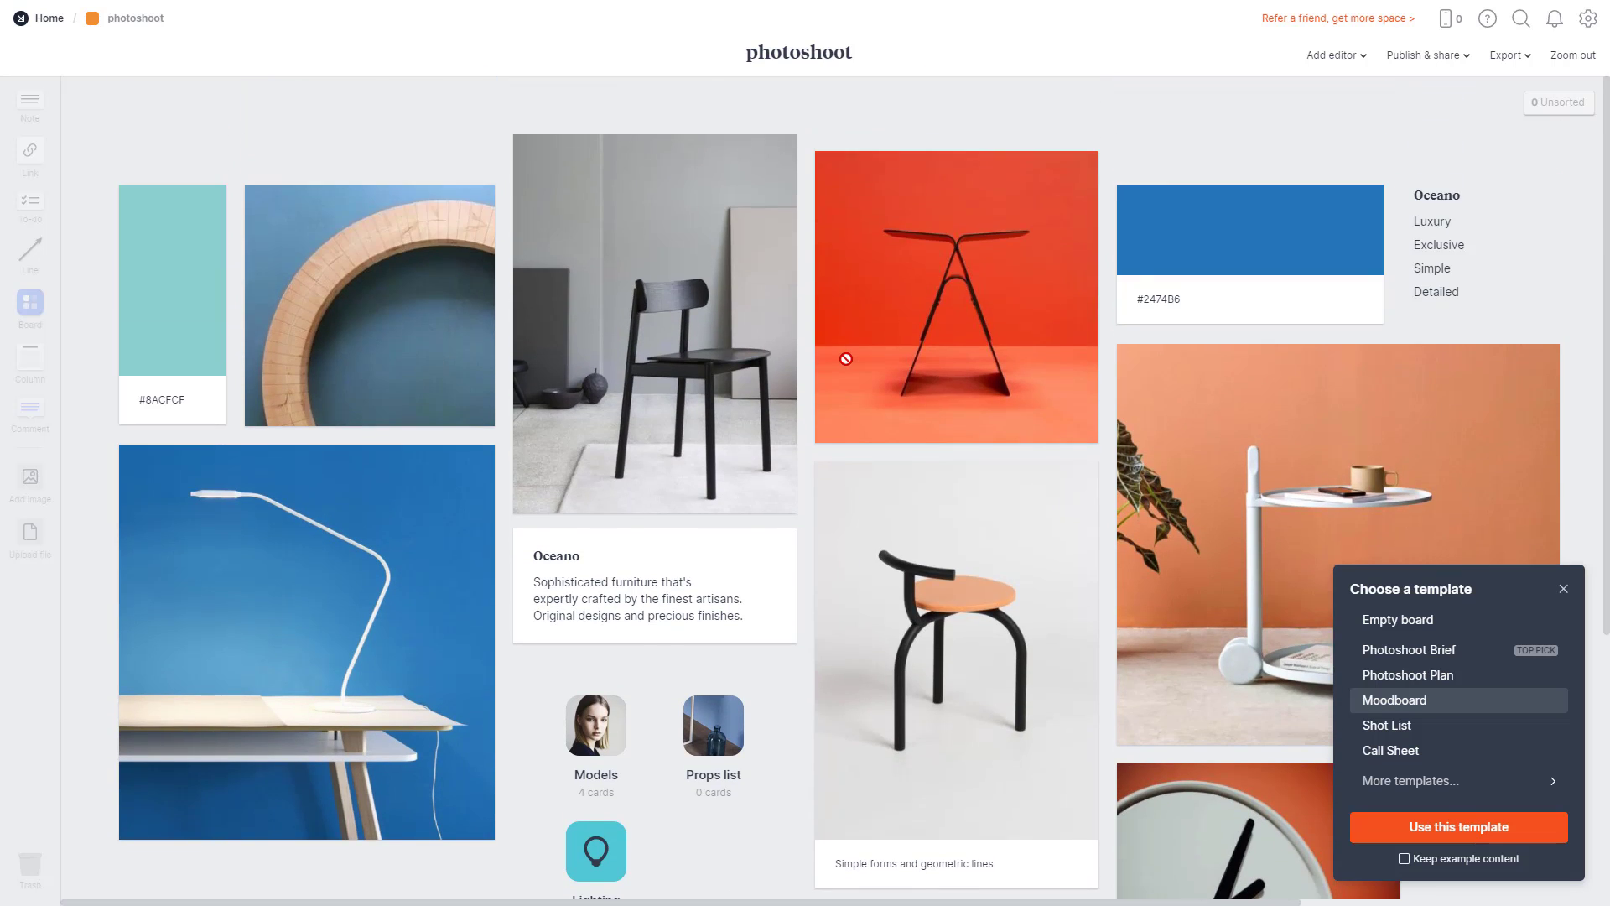
click(1379, 730)
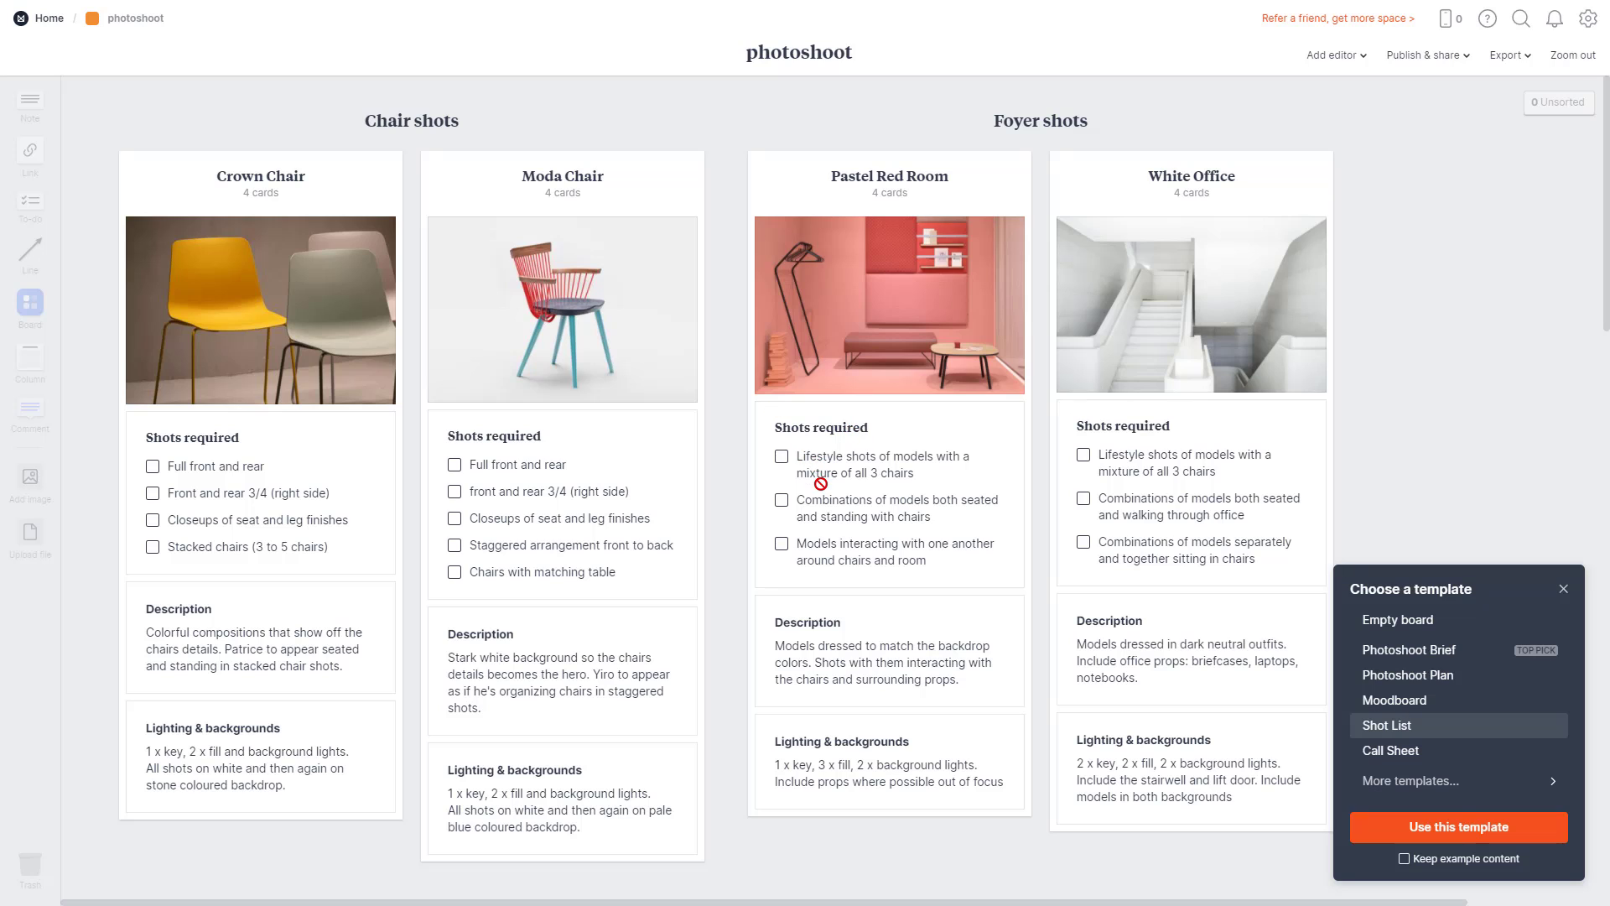
click(1359, 749)
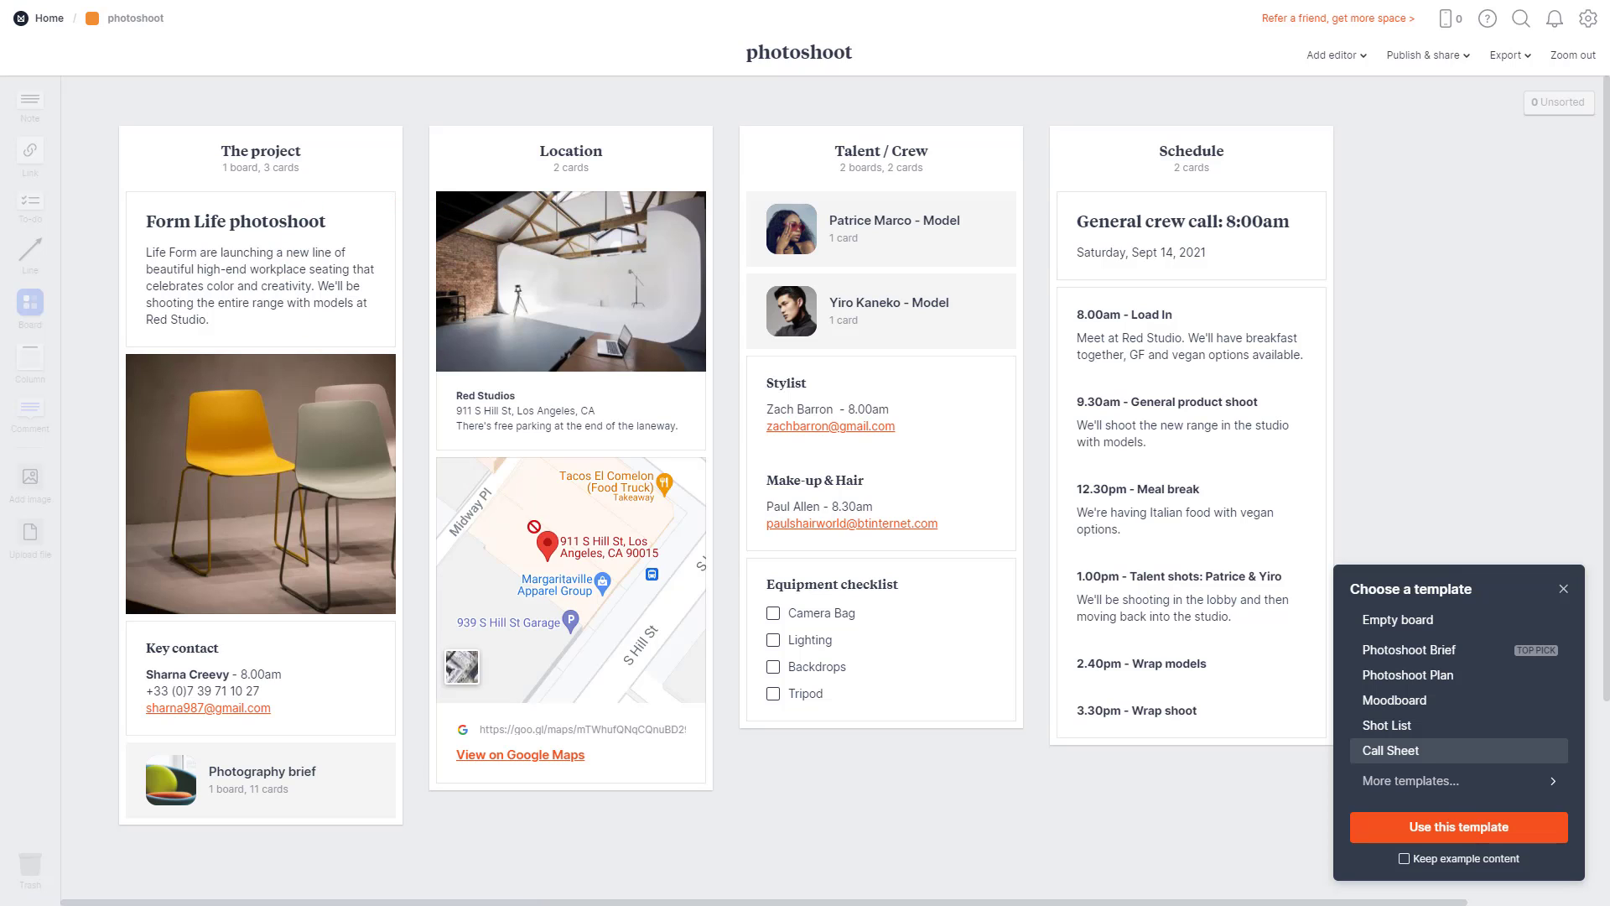
mouse_move(601, 665)
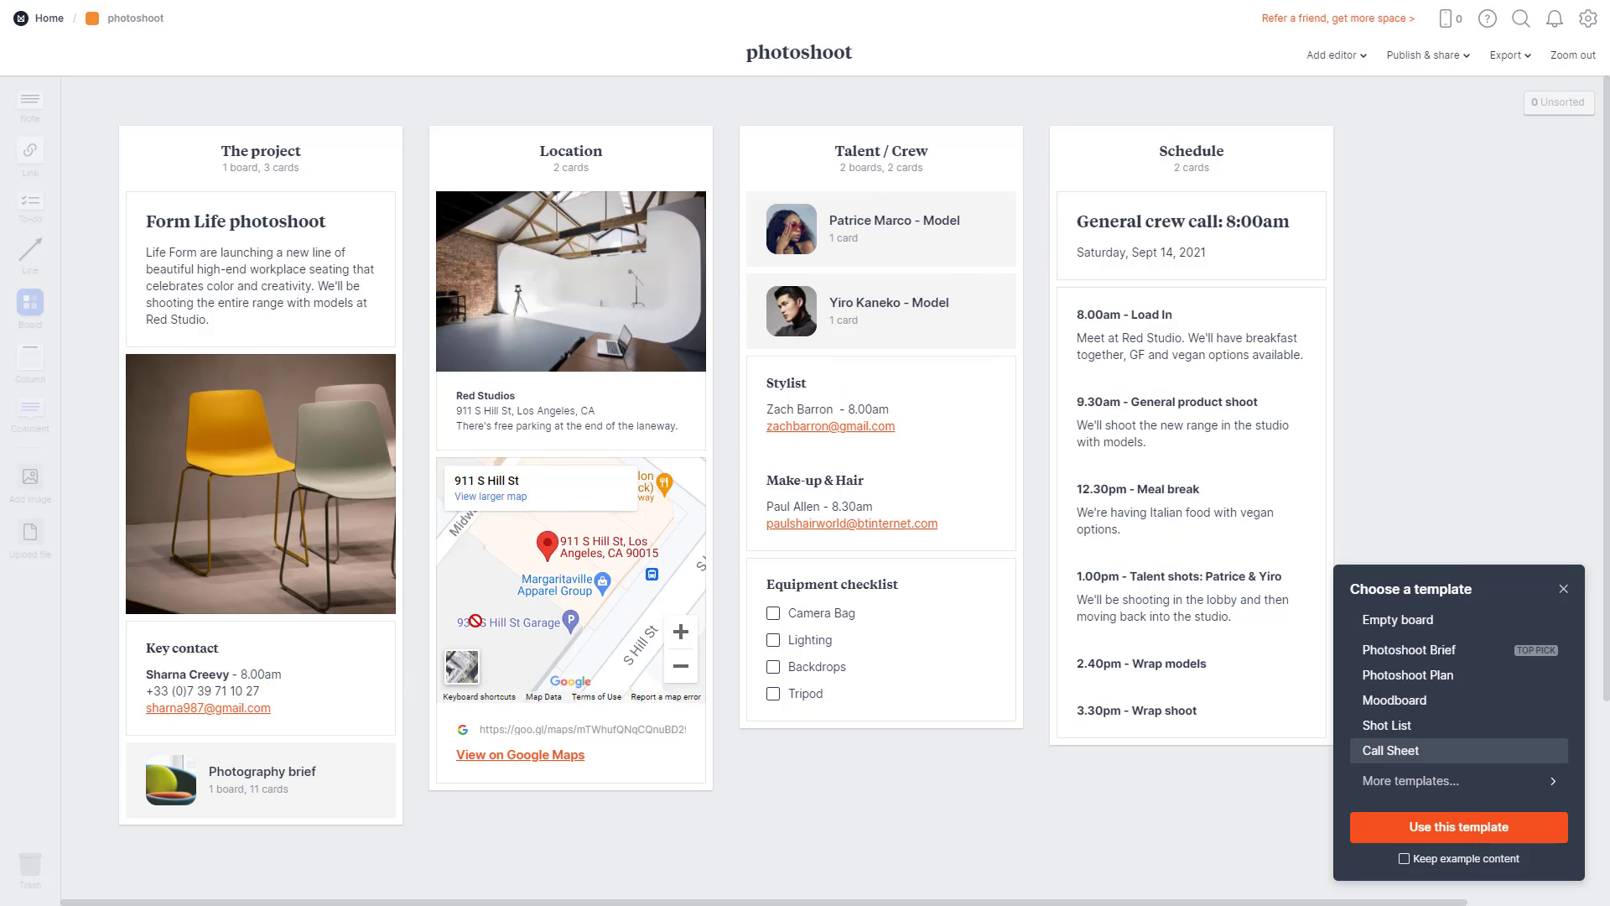
Review the board's publishing and sharing options and its available export formats.
click(1439, 64)
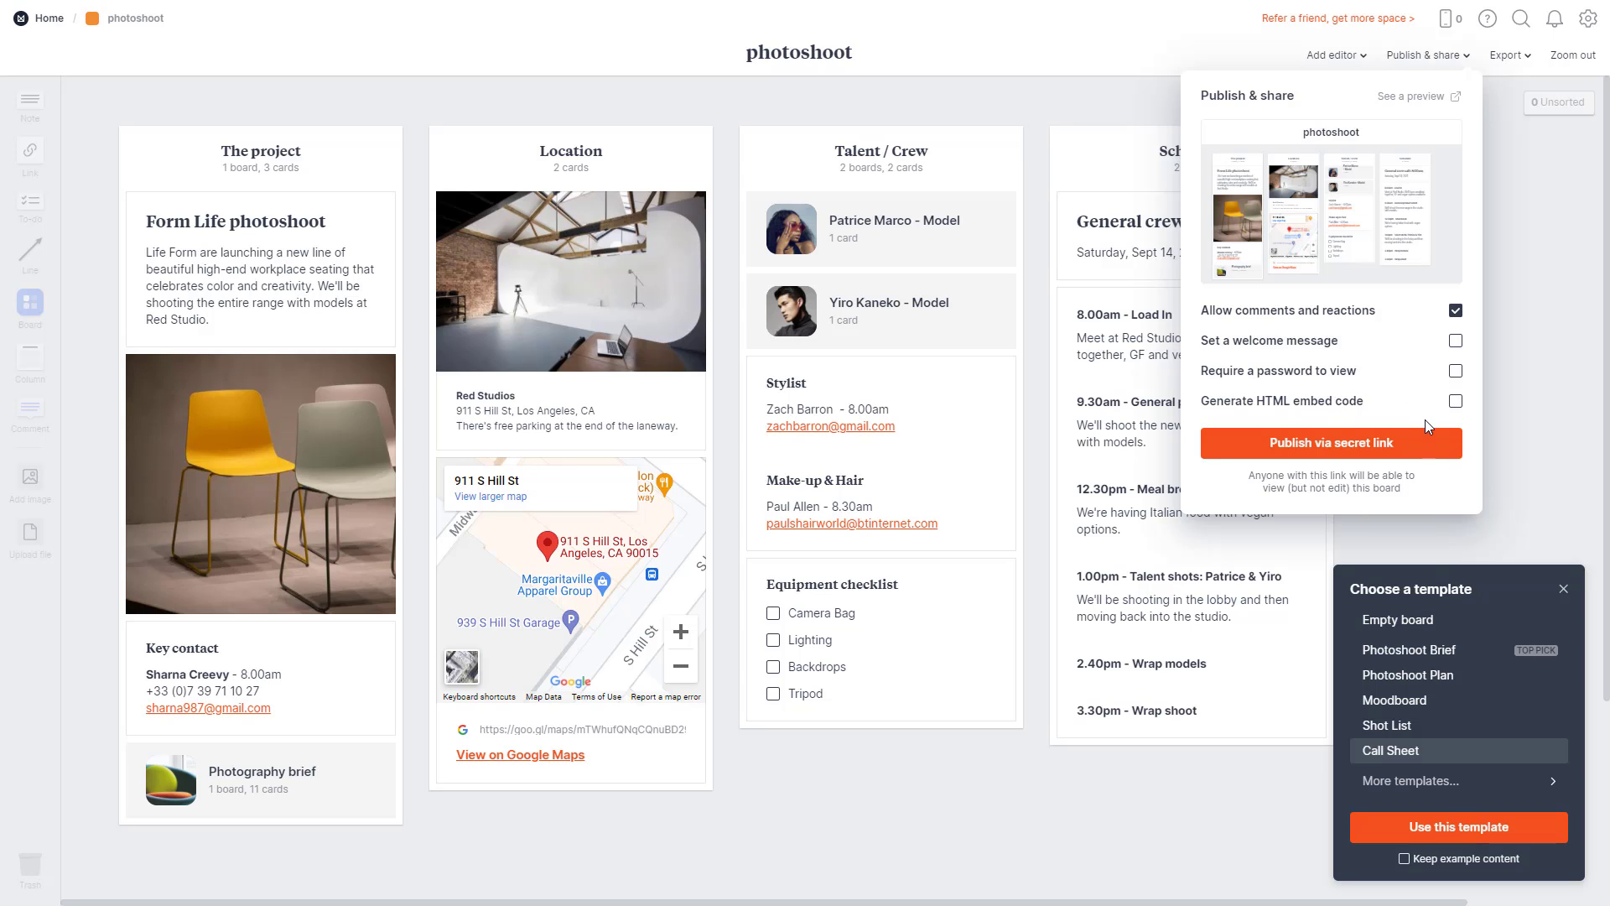
click(1500, 58)
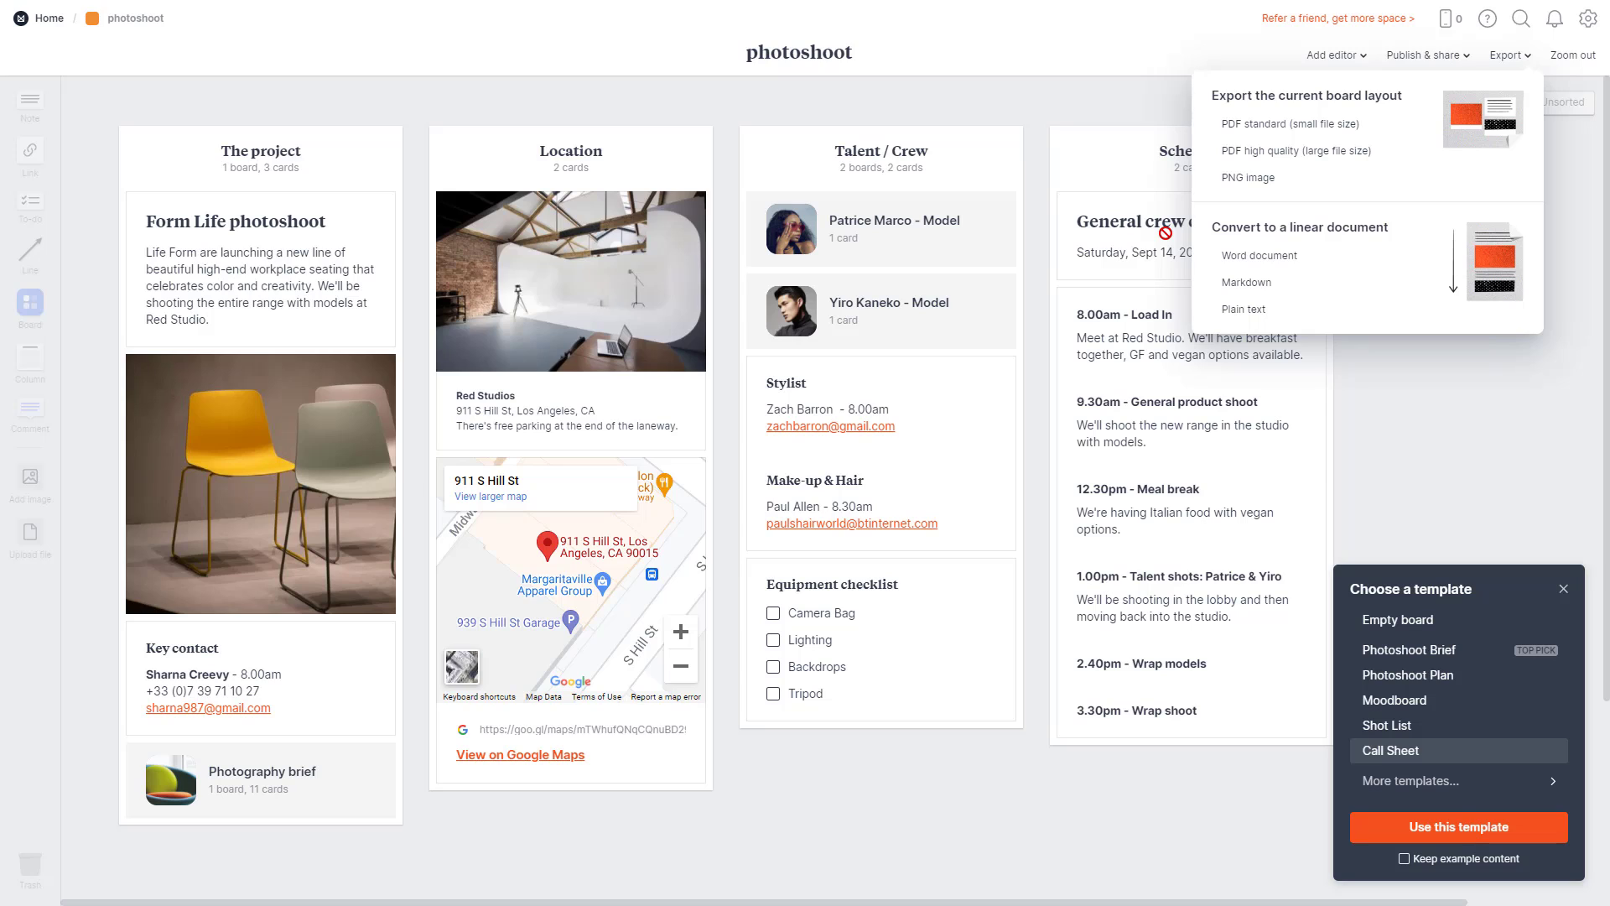
click(1056, 101)
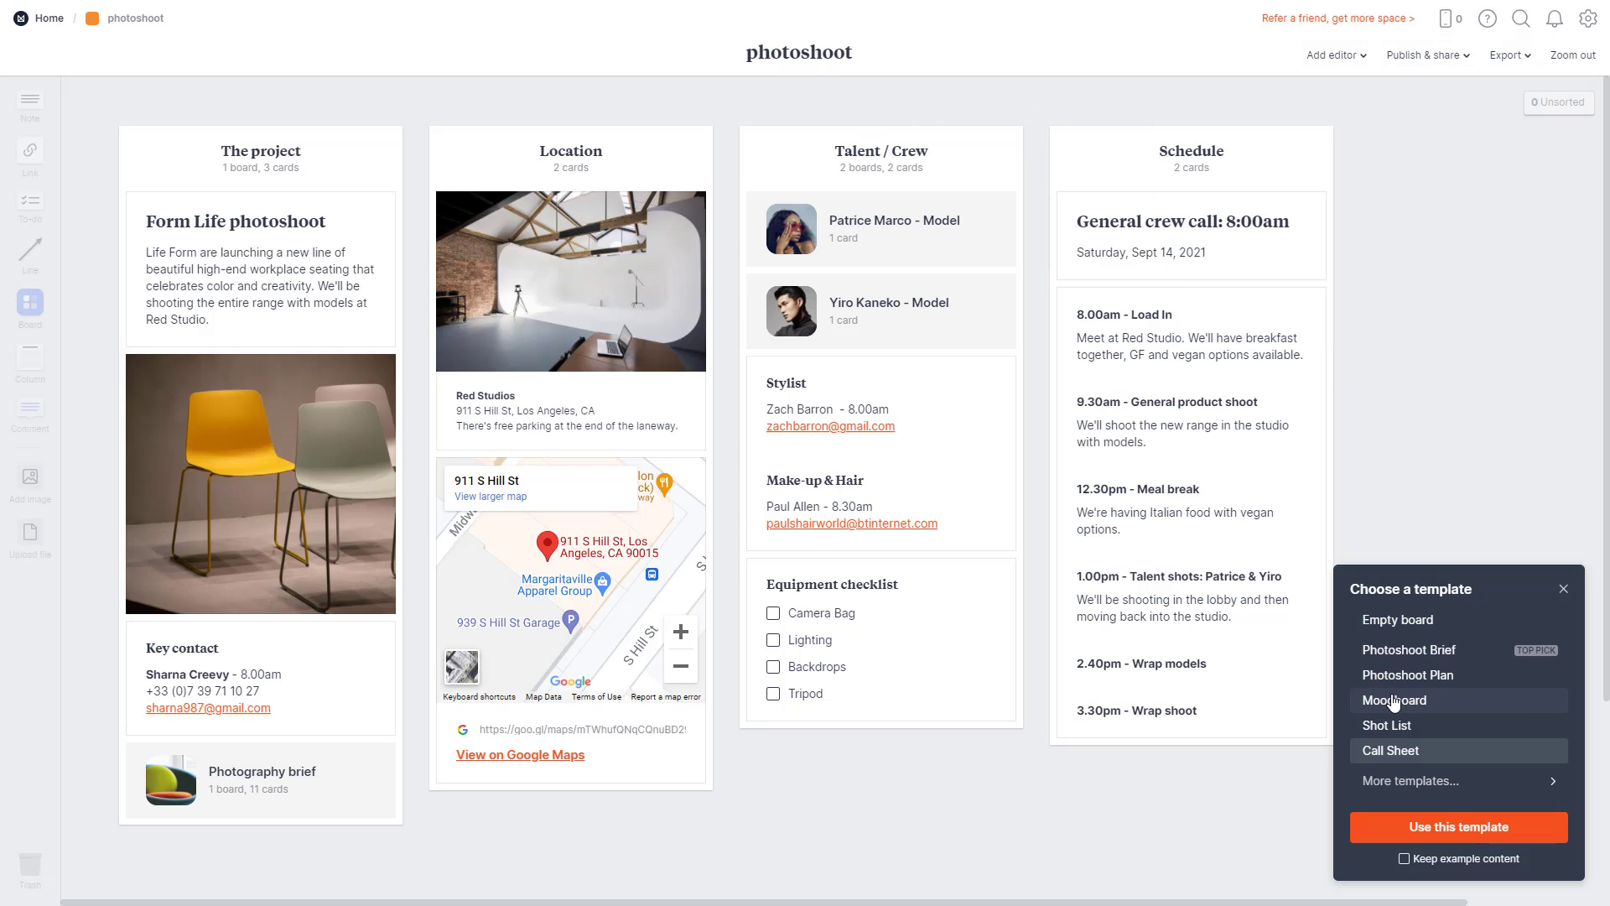
Apply the Moodboard template to the photoshoot board without keeping the example content.
click(1394, 700)
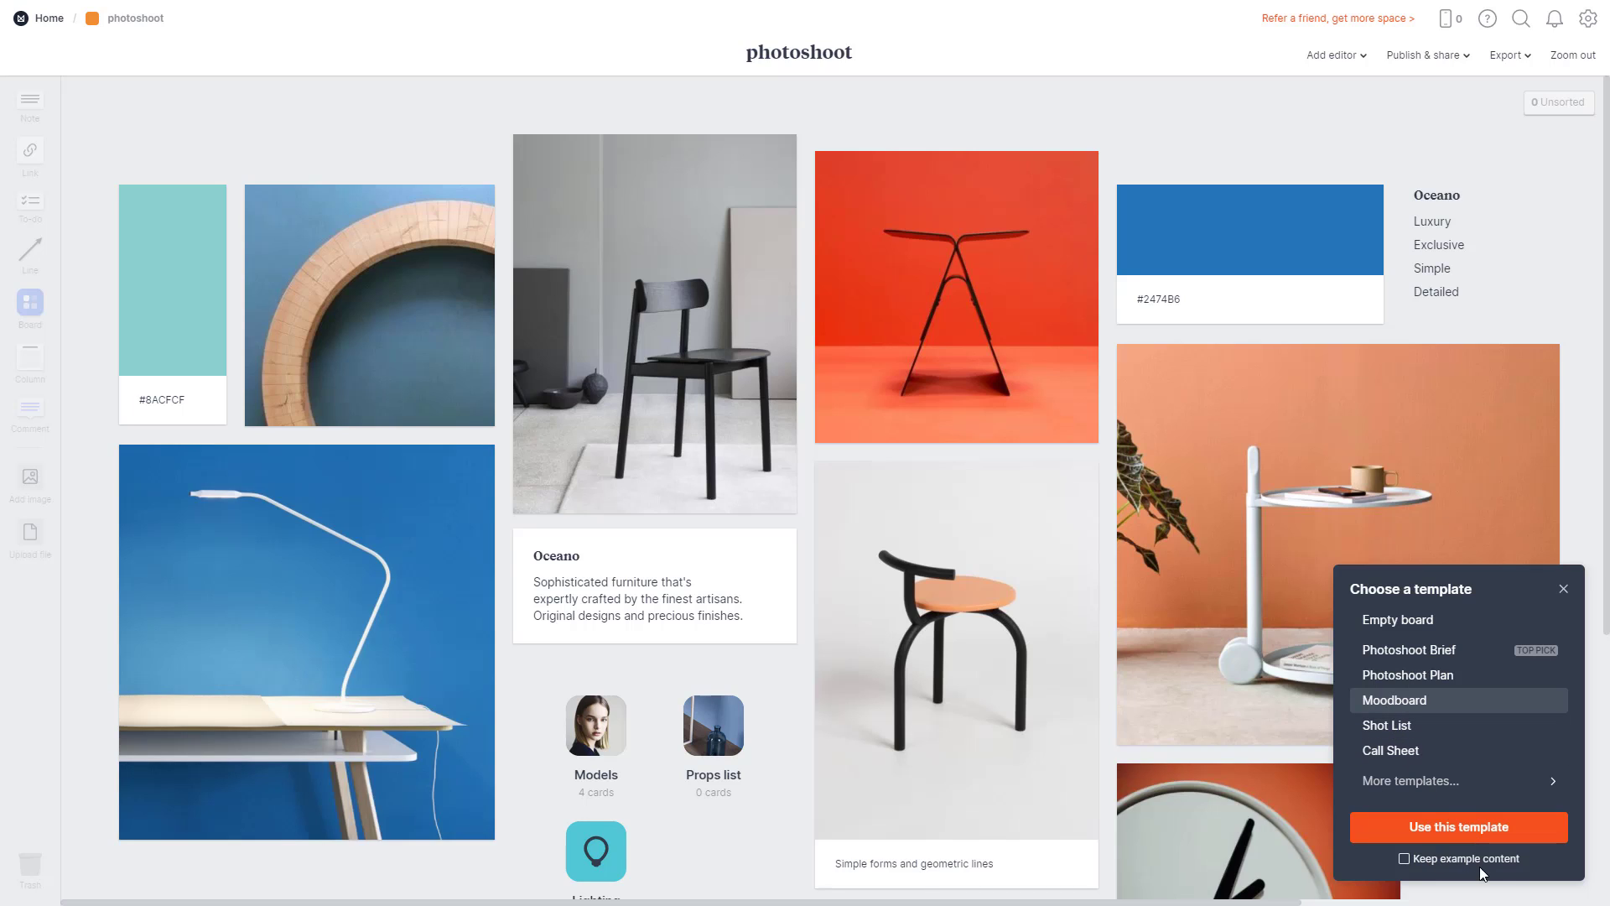
click(1427, 830)
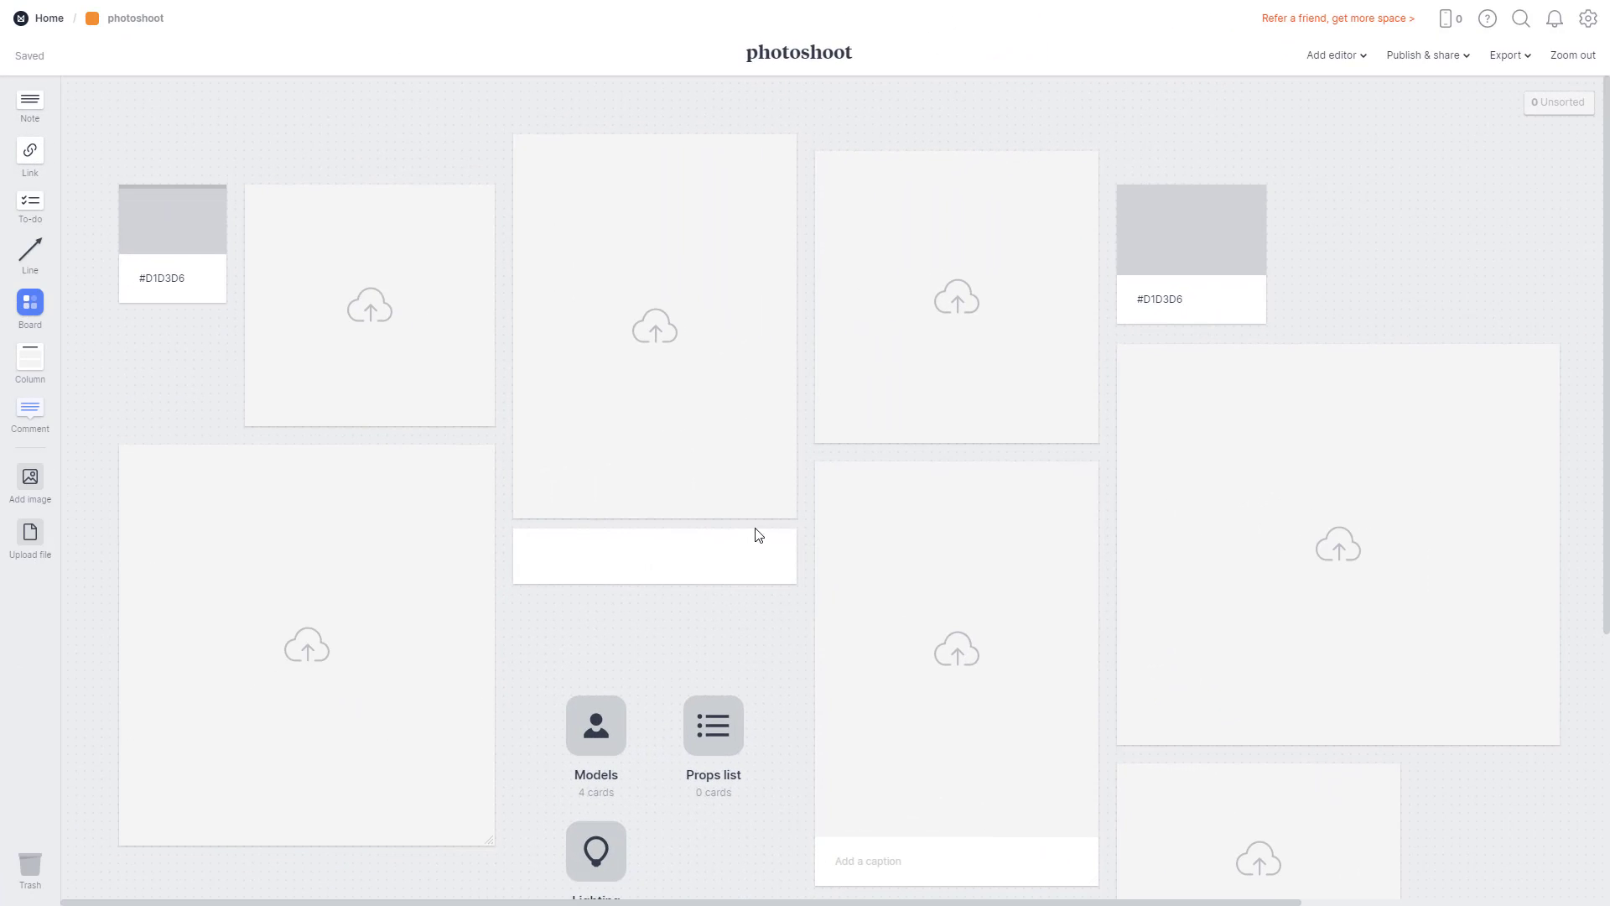
Set the small grey color swatch beside the first image placeholder to light blue #4EBAFD.
click(174, 269)
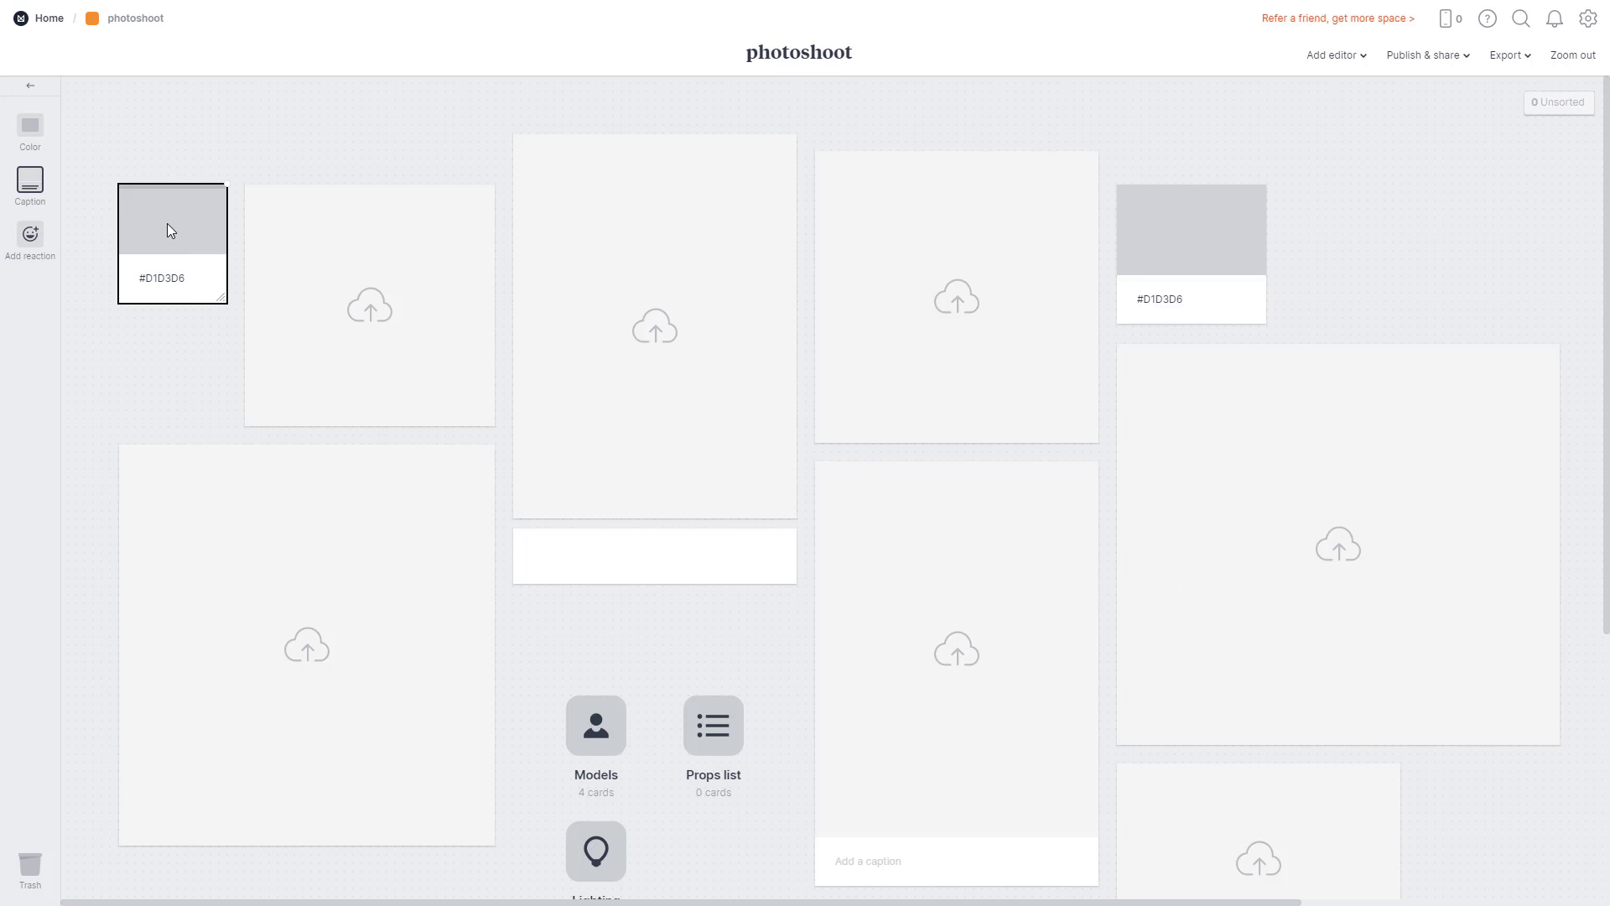
double_click(167, 275)
click(191, 225)
click(30, 128)
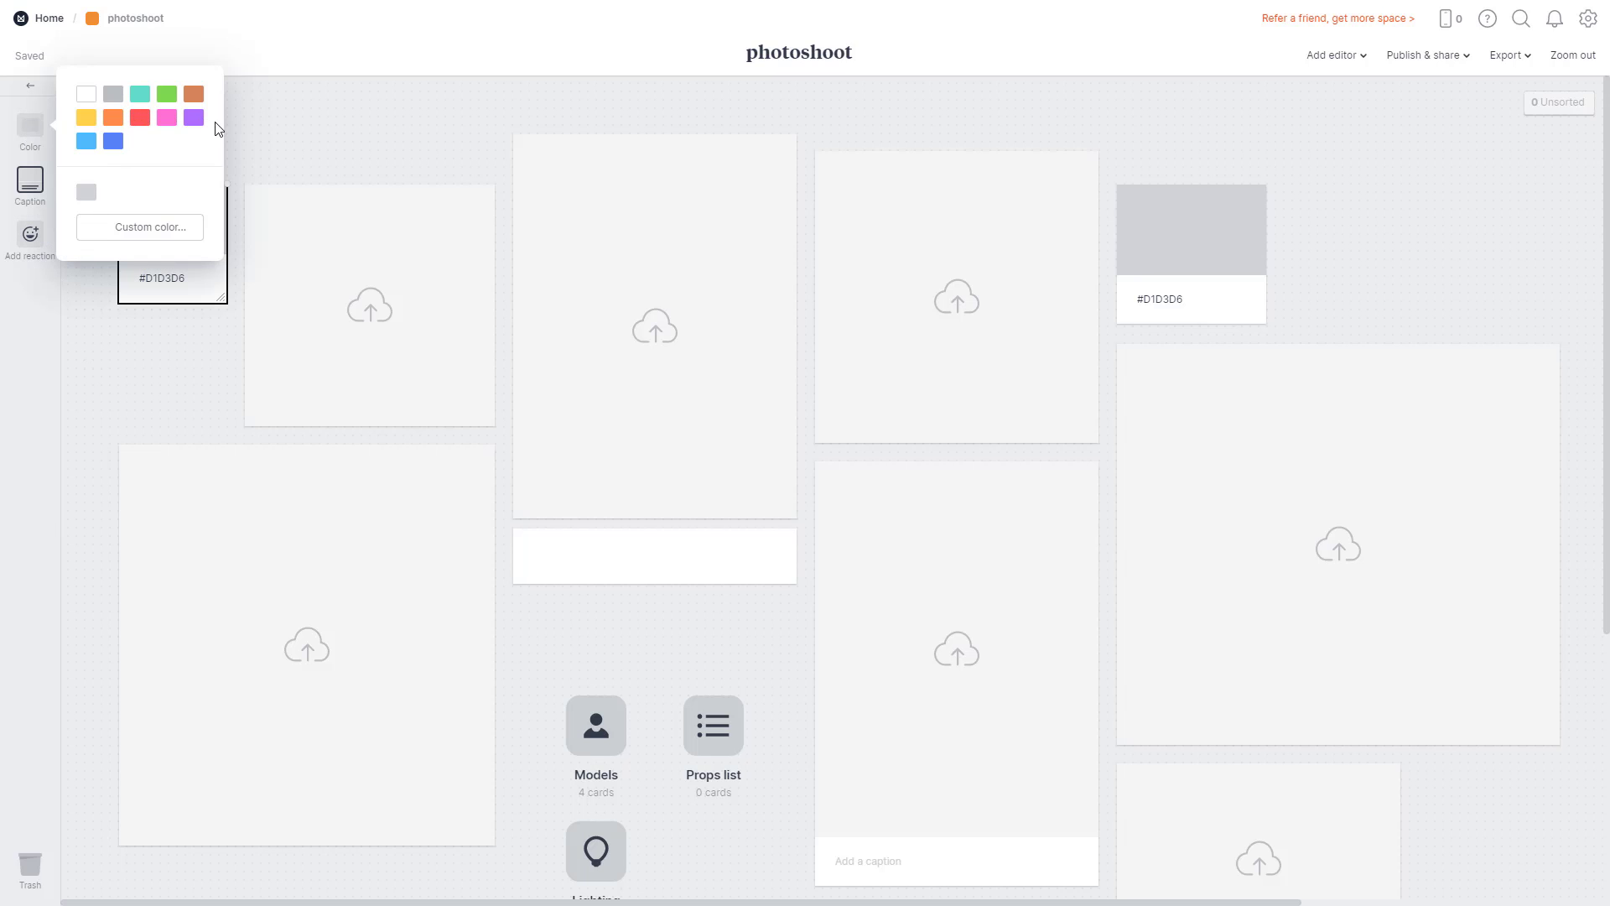
click(88, 142)
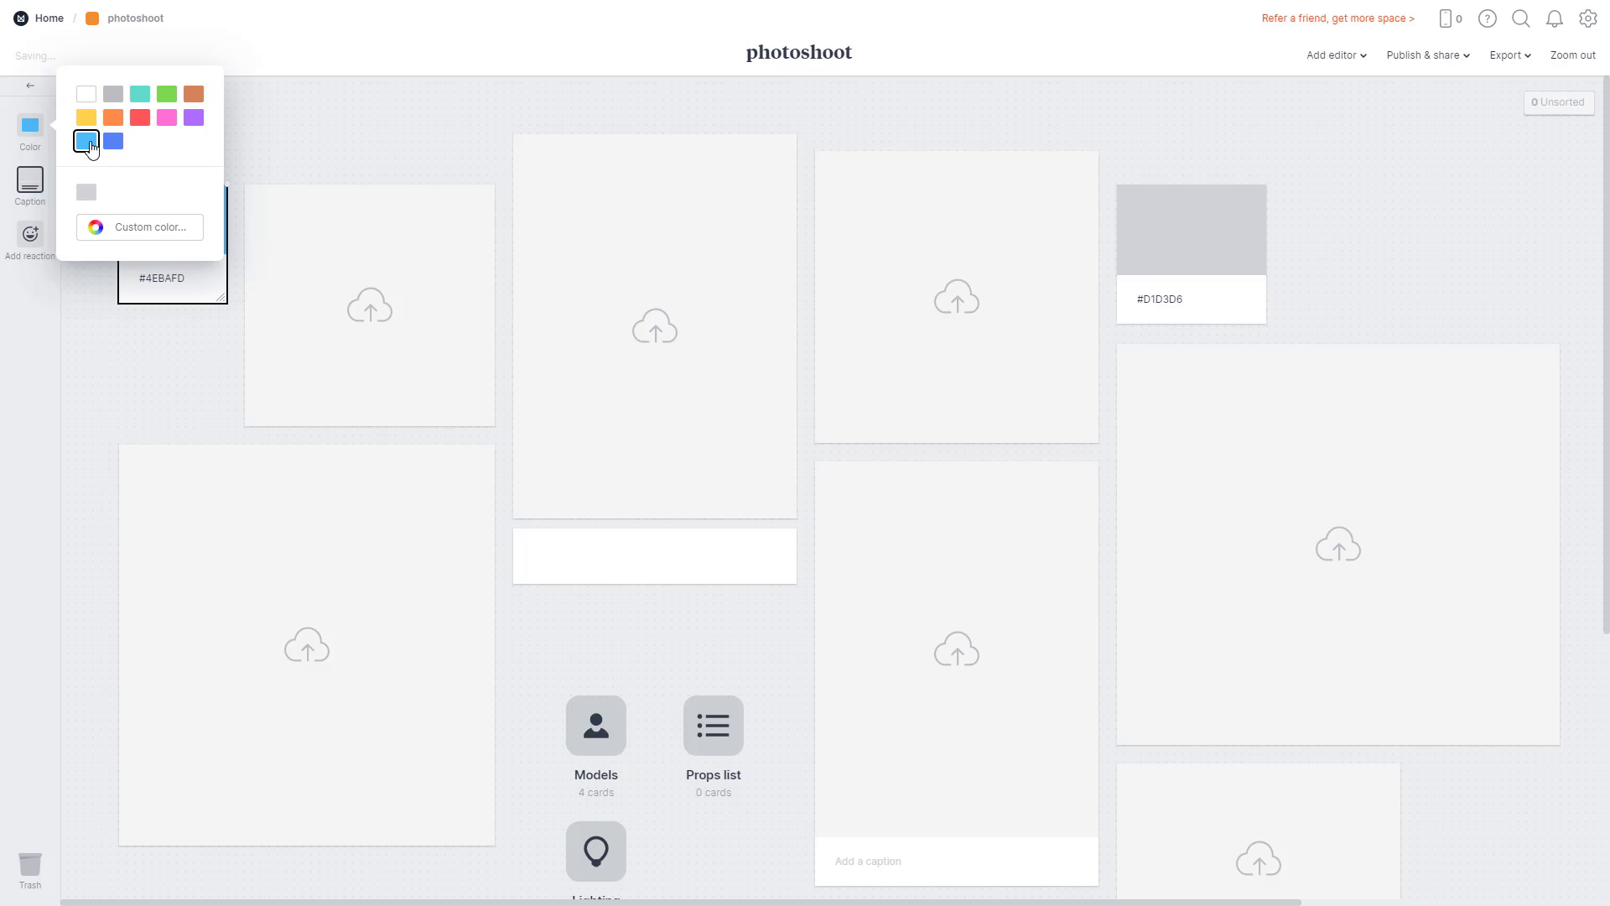
click(152, 355)
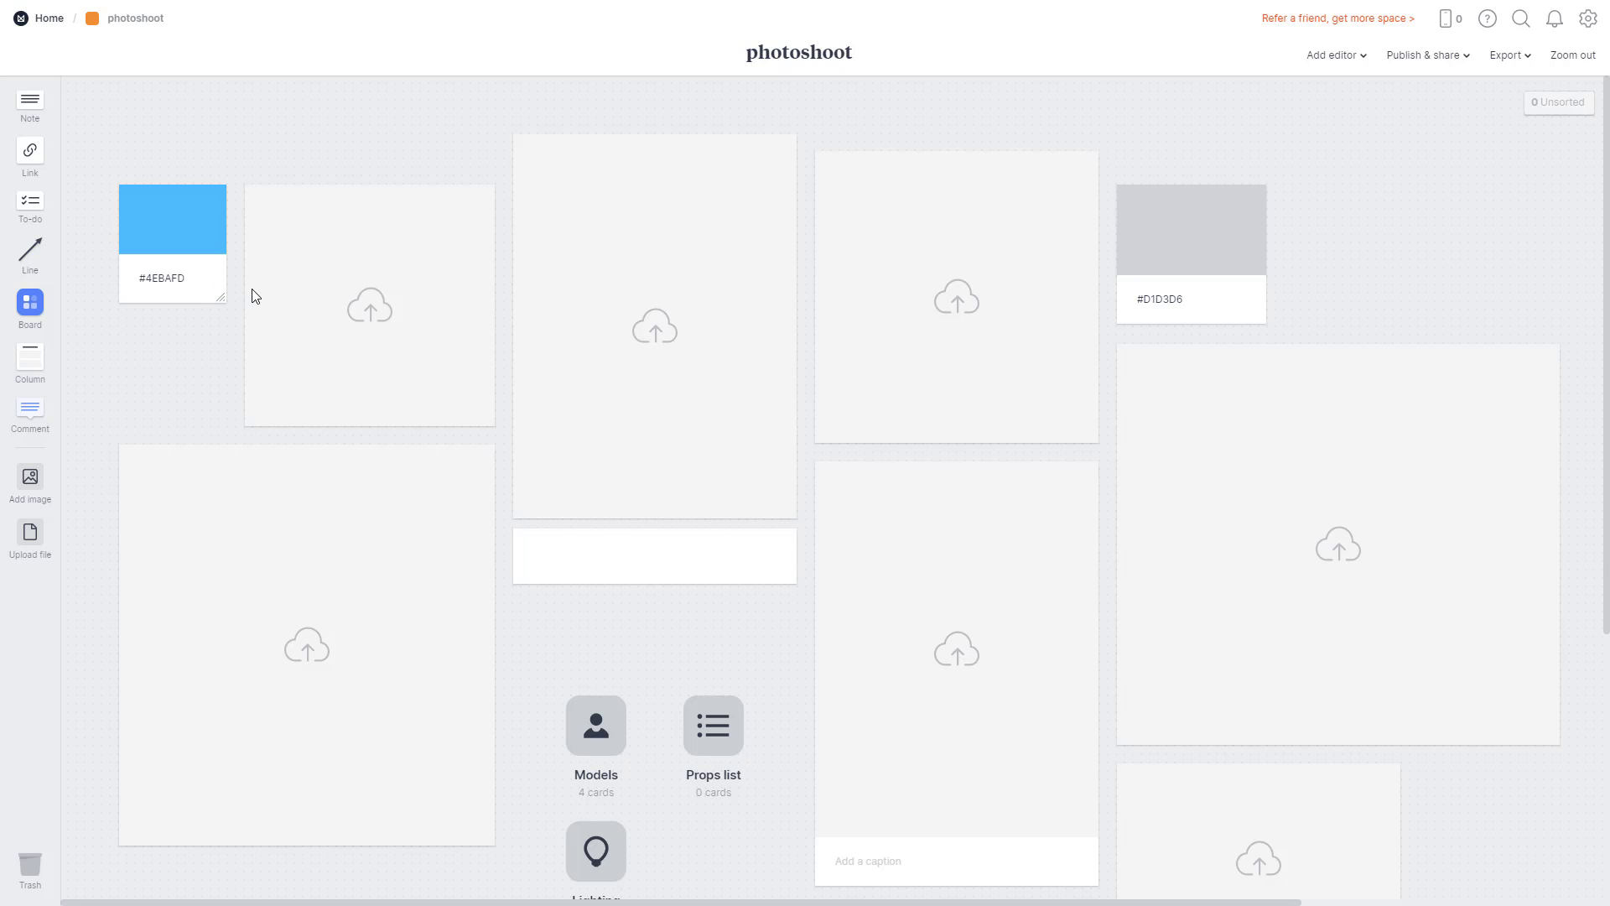
Set the remaining grey color swatch above the widest image placeholder to blue #5882F8.
click(1175, 239)
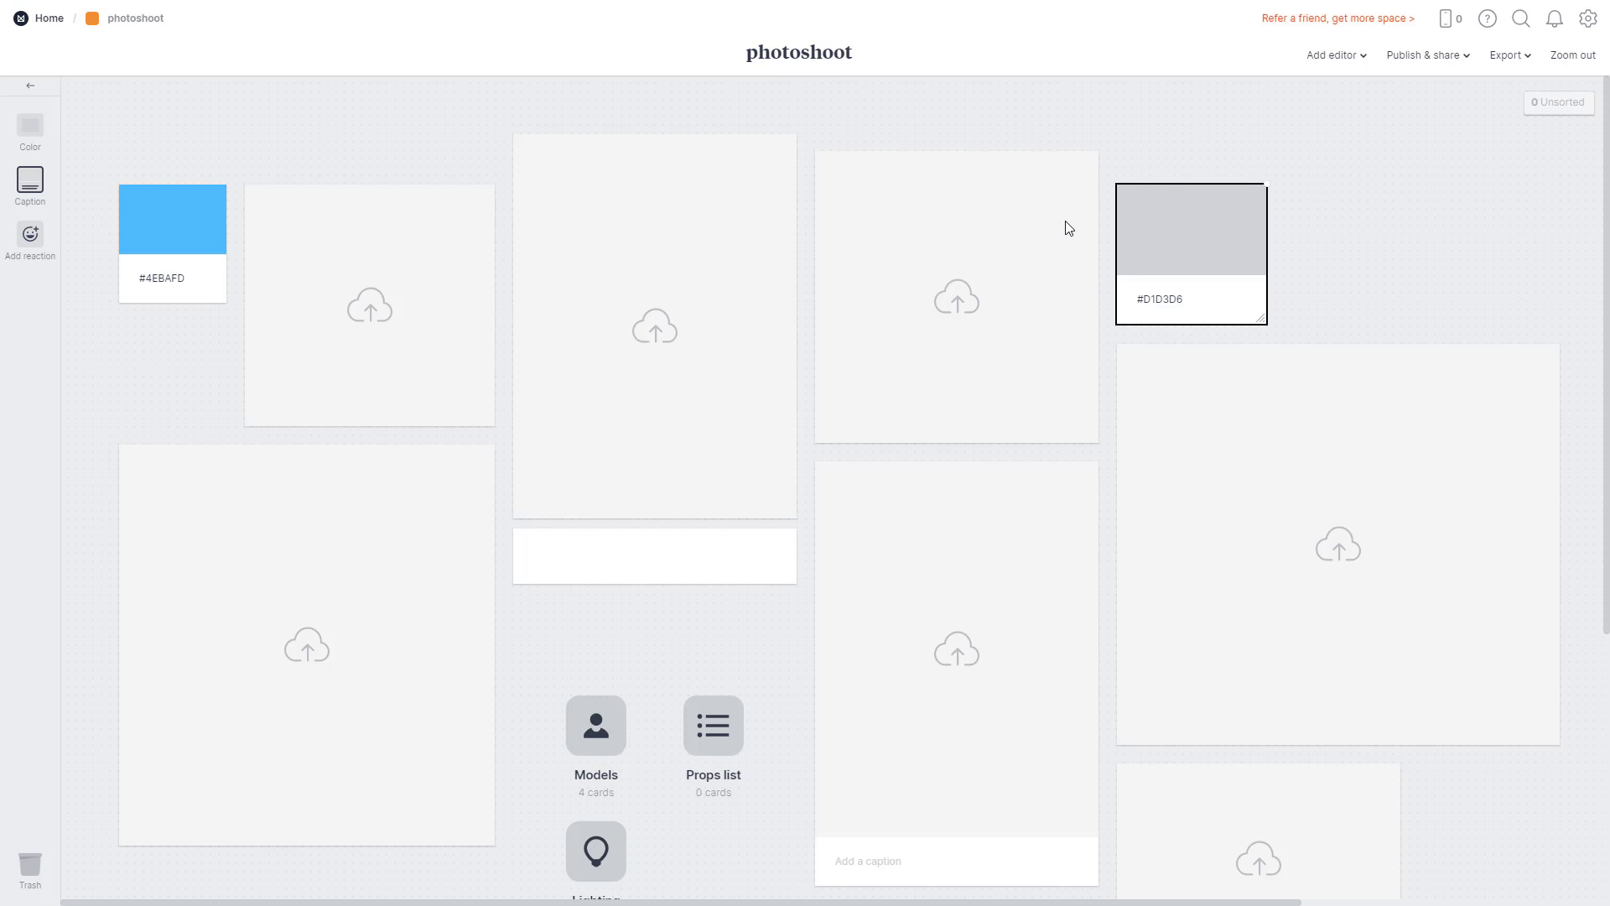
click(30, 133)
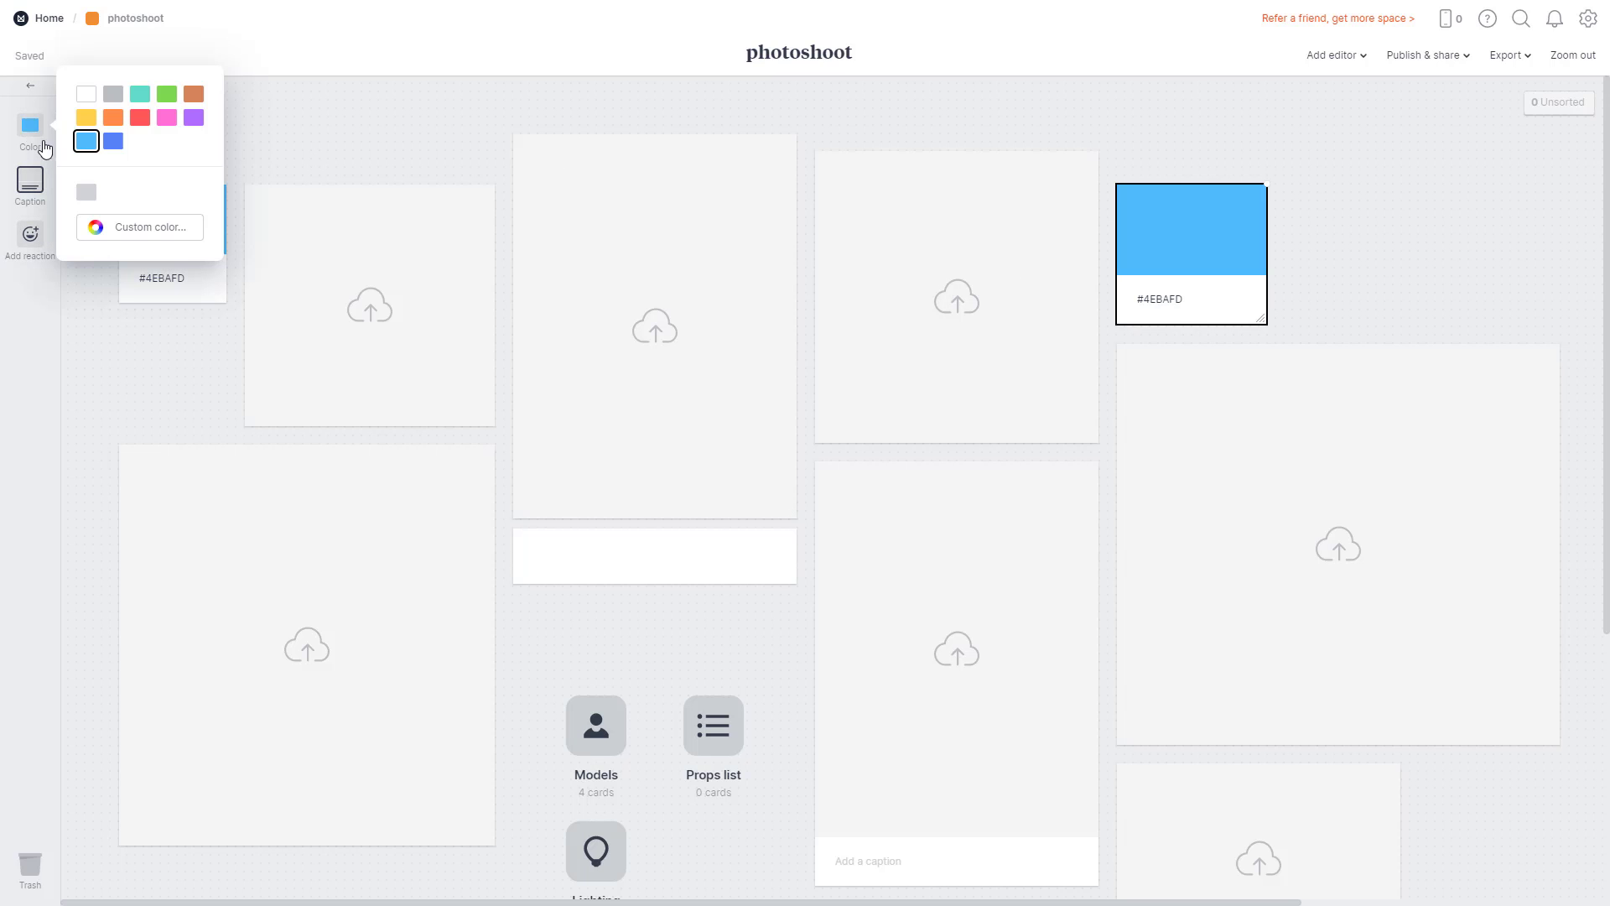
click(113, 141)
click(406, 134)
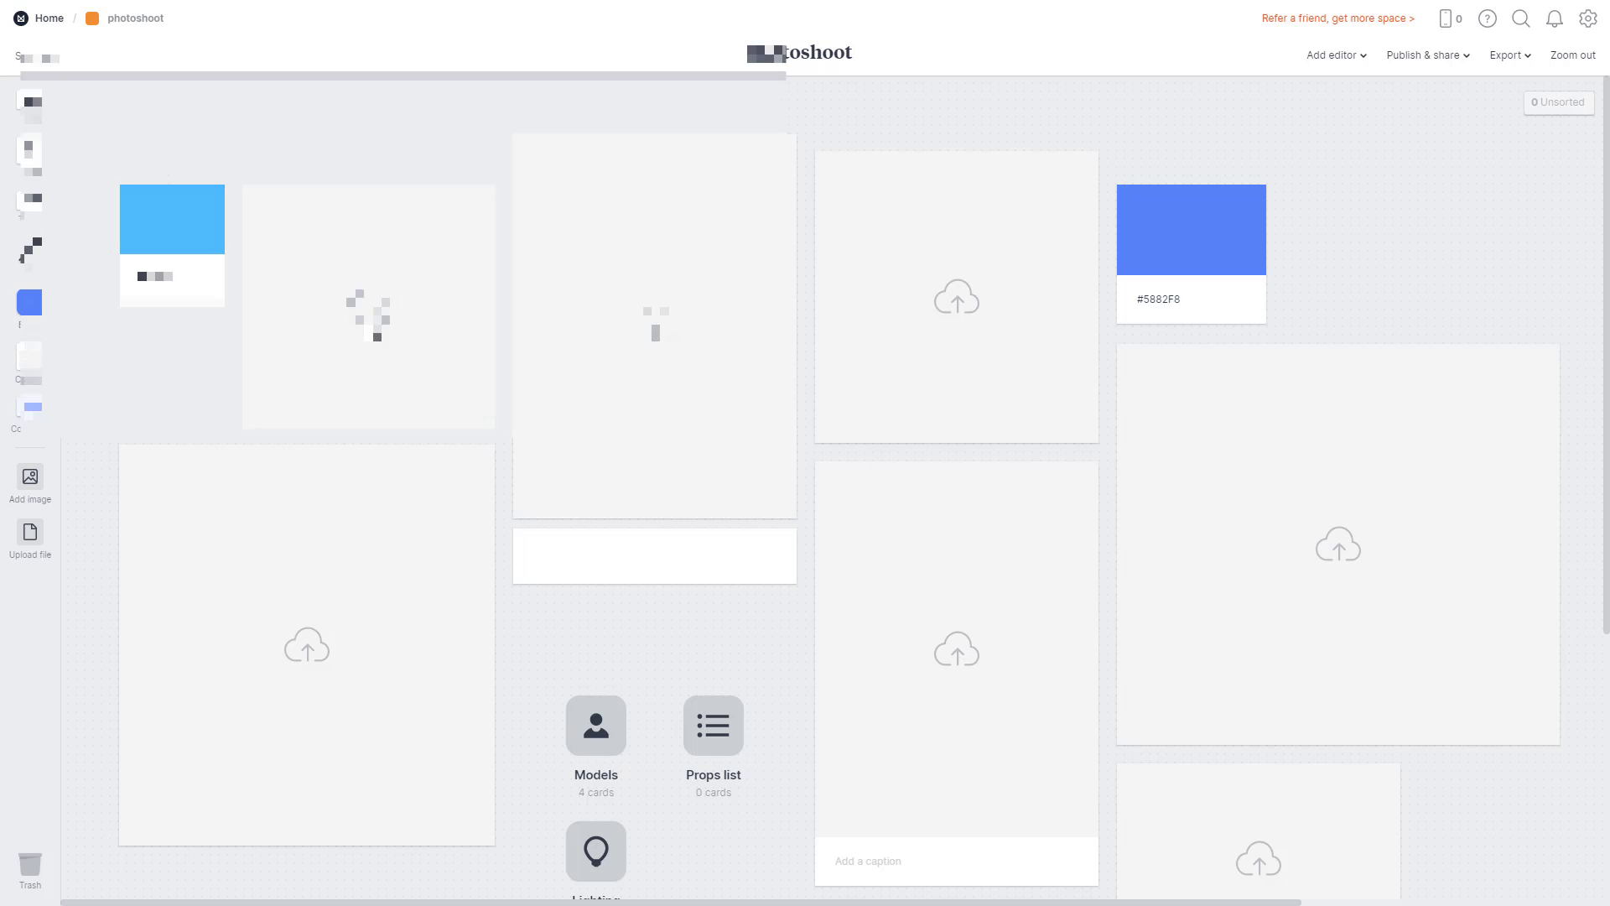
click(371, 329)
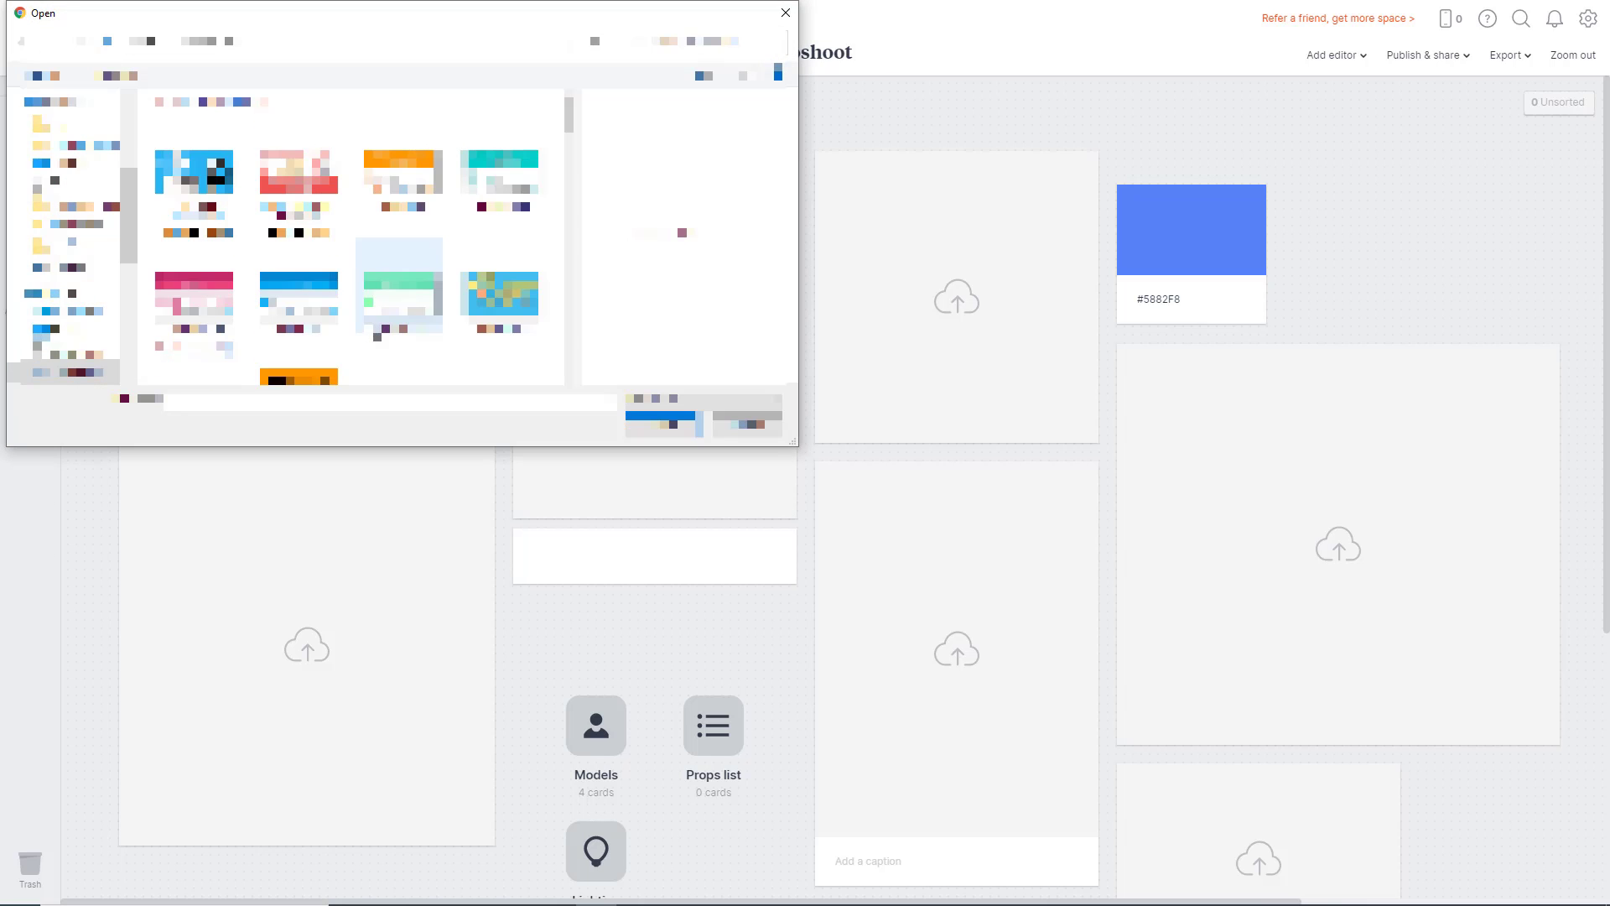
click(730, 435)
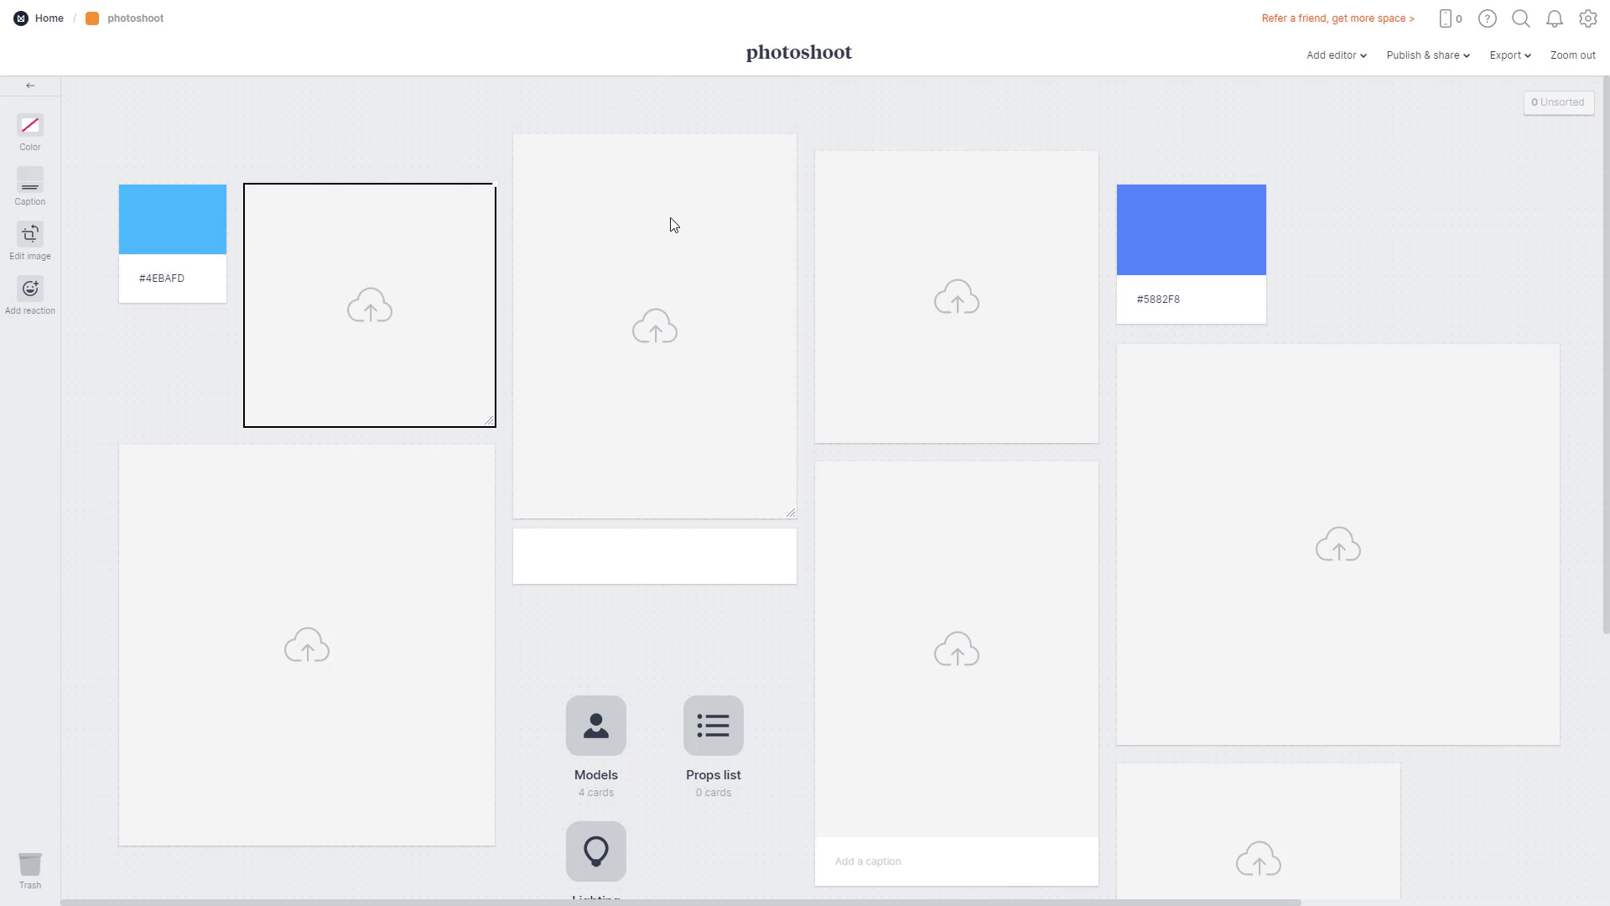
scroll(350, 431, up, 2)
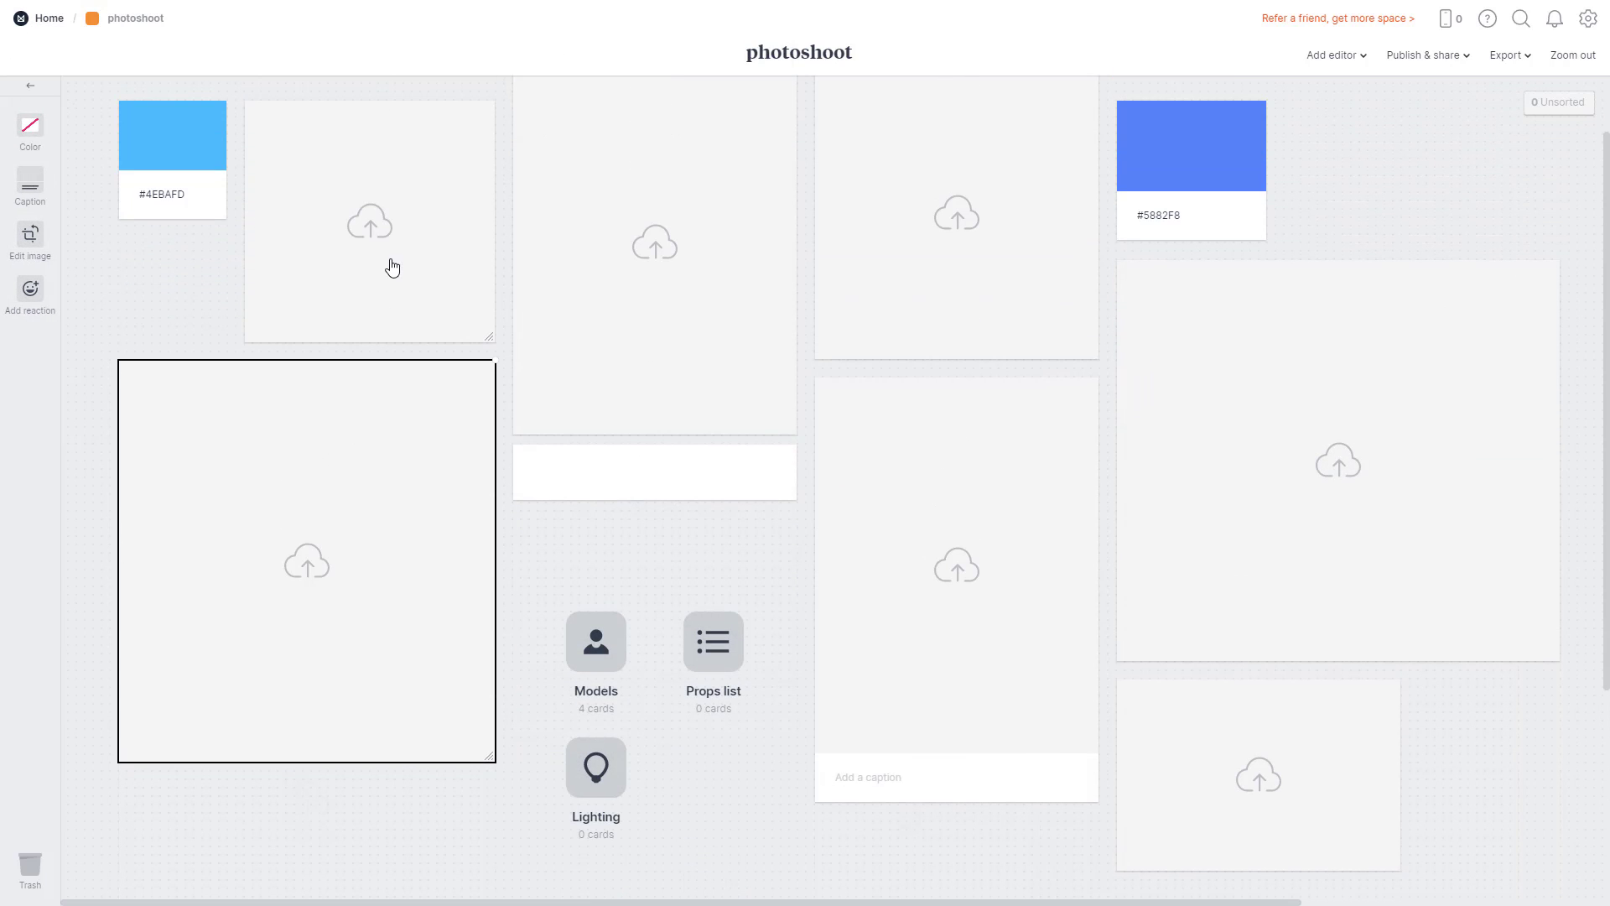
click(681, 478)
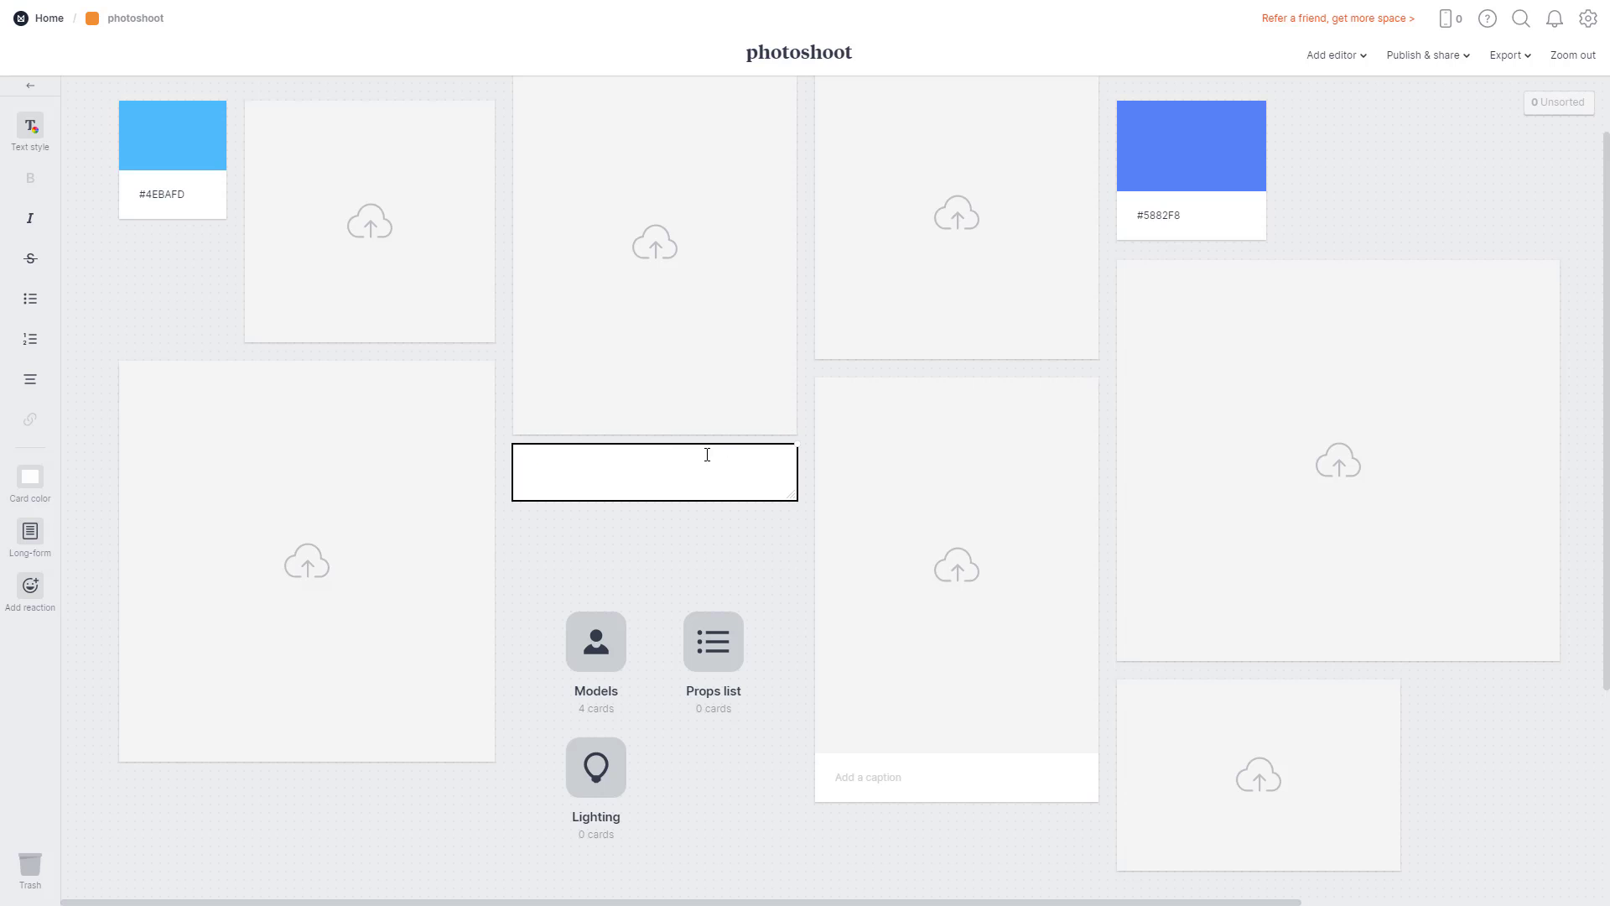
click(338, 248)
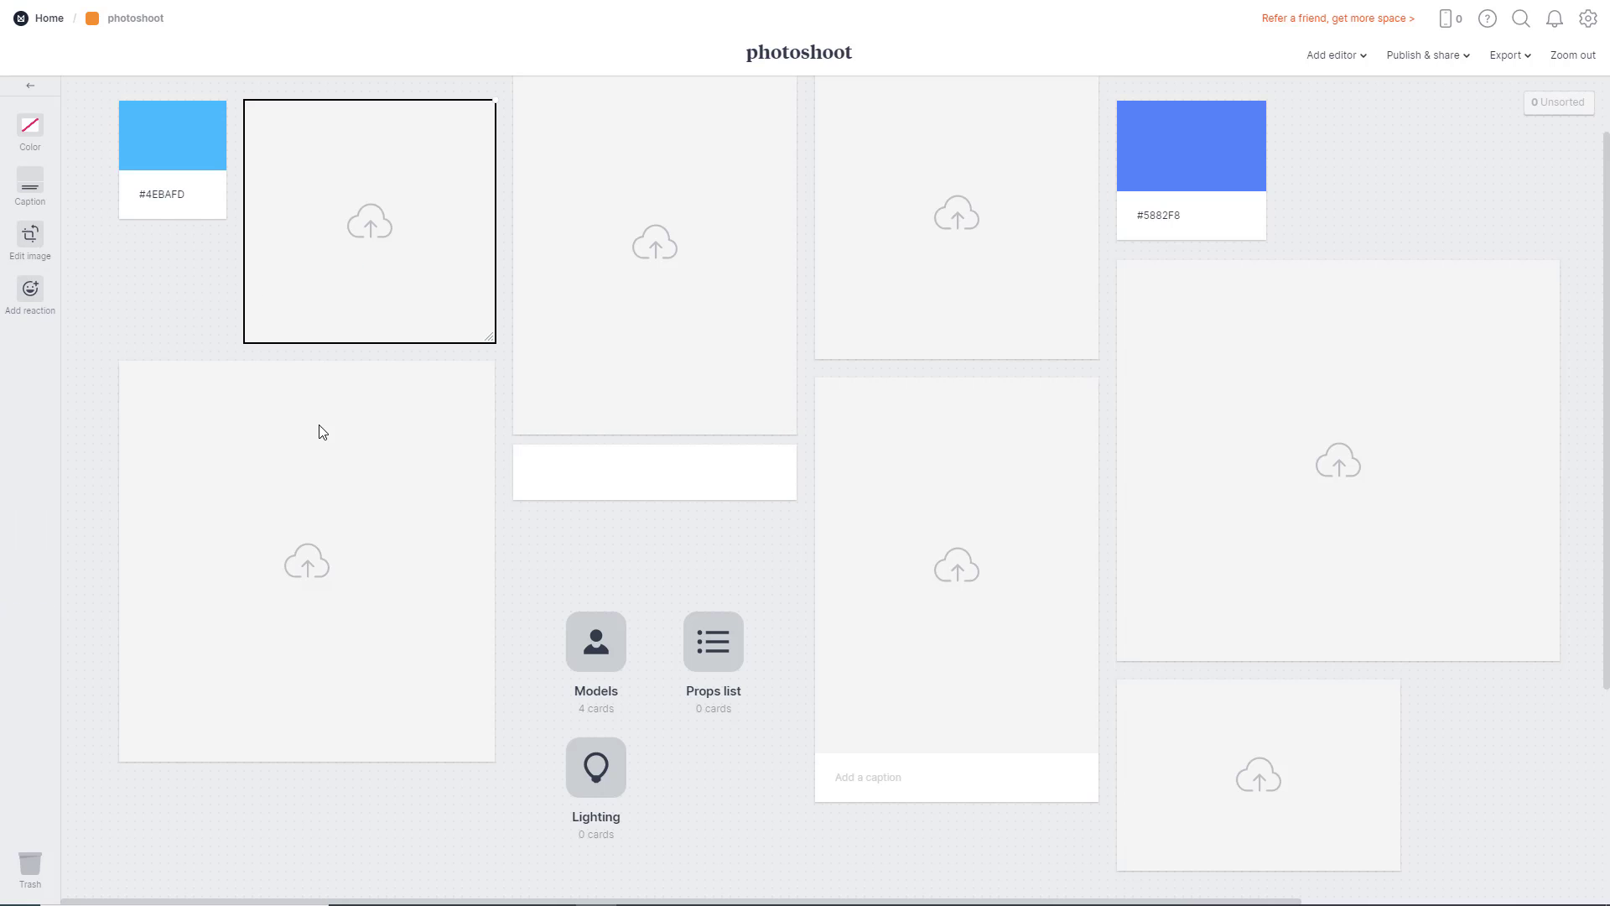
Move the large image placeholder downward and add a note reading "The look I'm after" in the gap above it.
drag(327, 476, 327, 571)
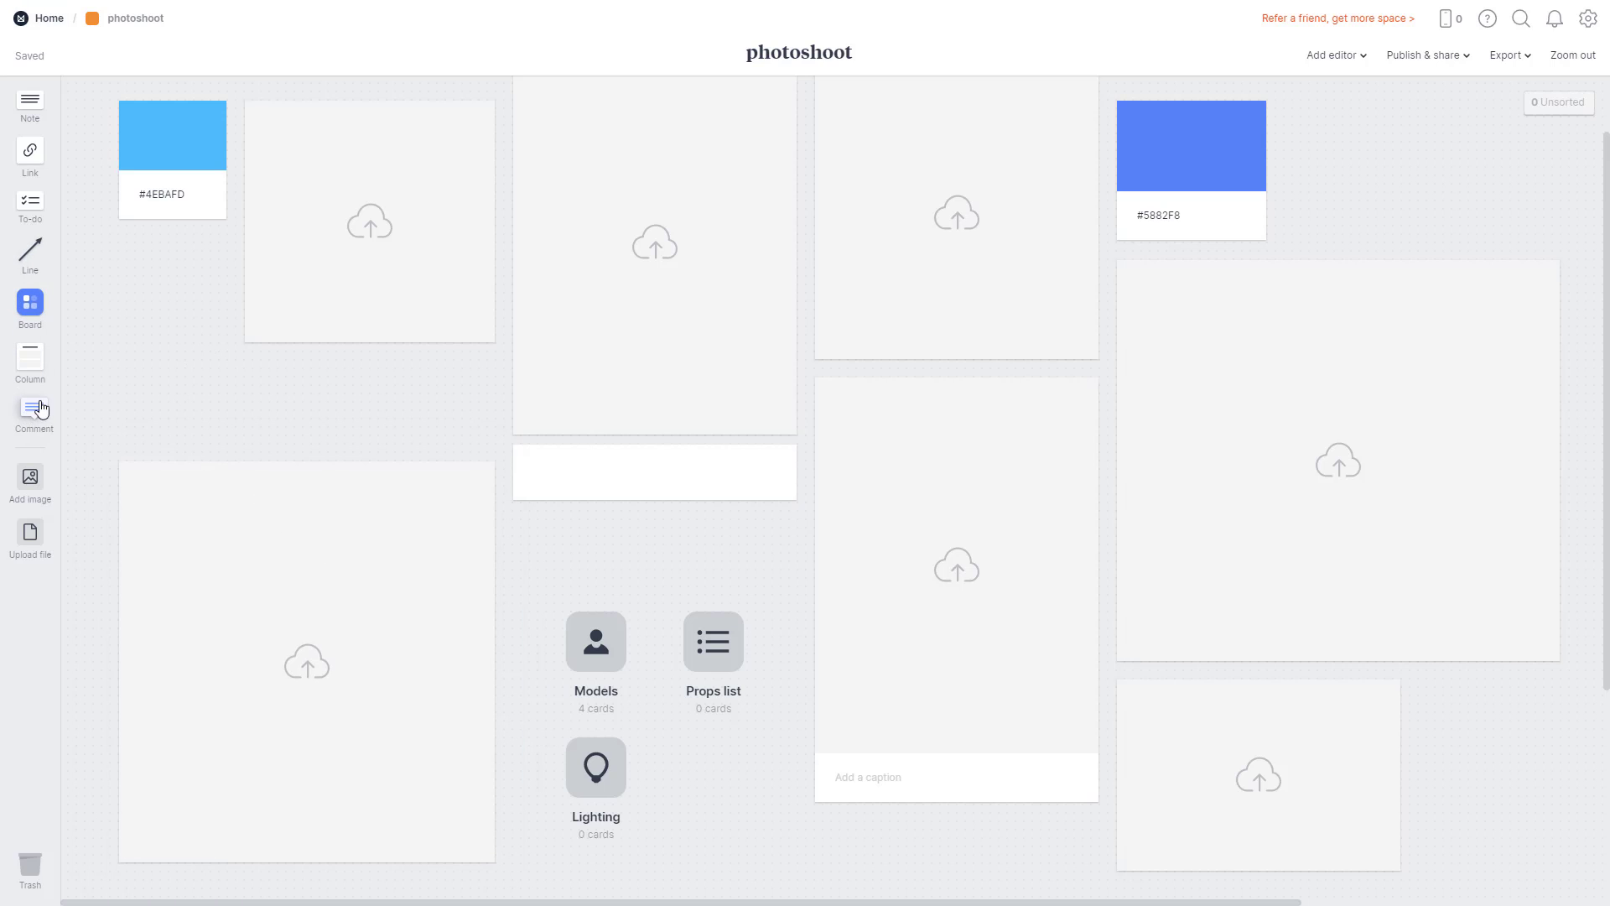
drag(33, 410, 293, 375)
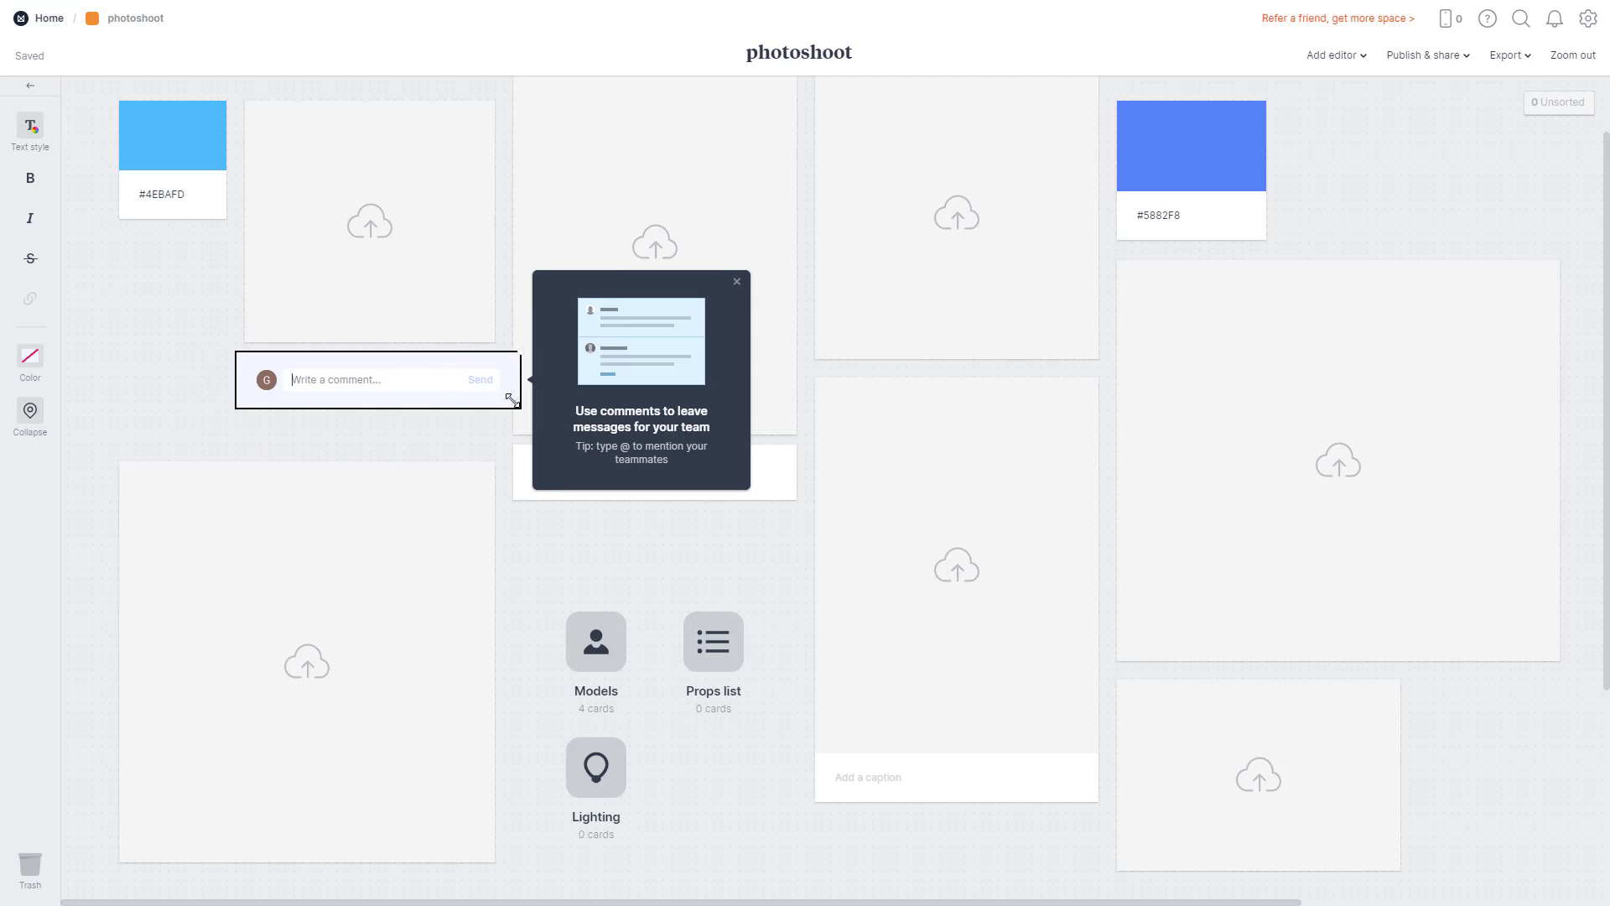
key(Escape)
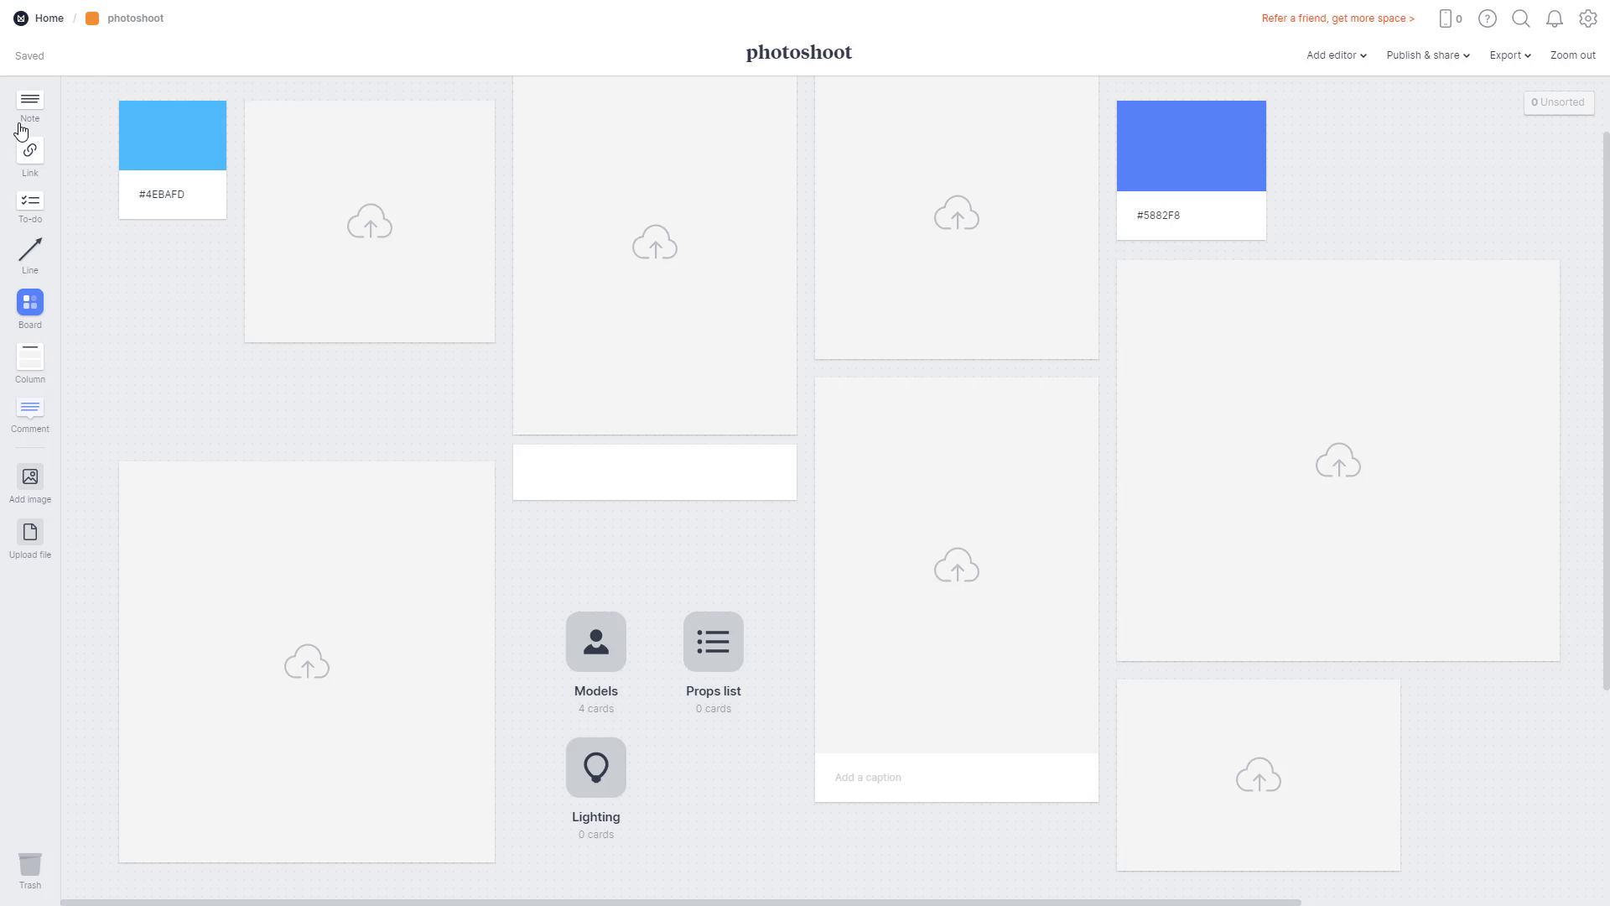
drag(25, 109, 265, 374)
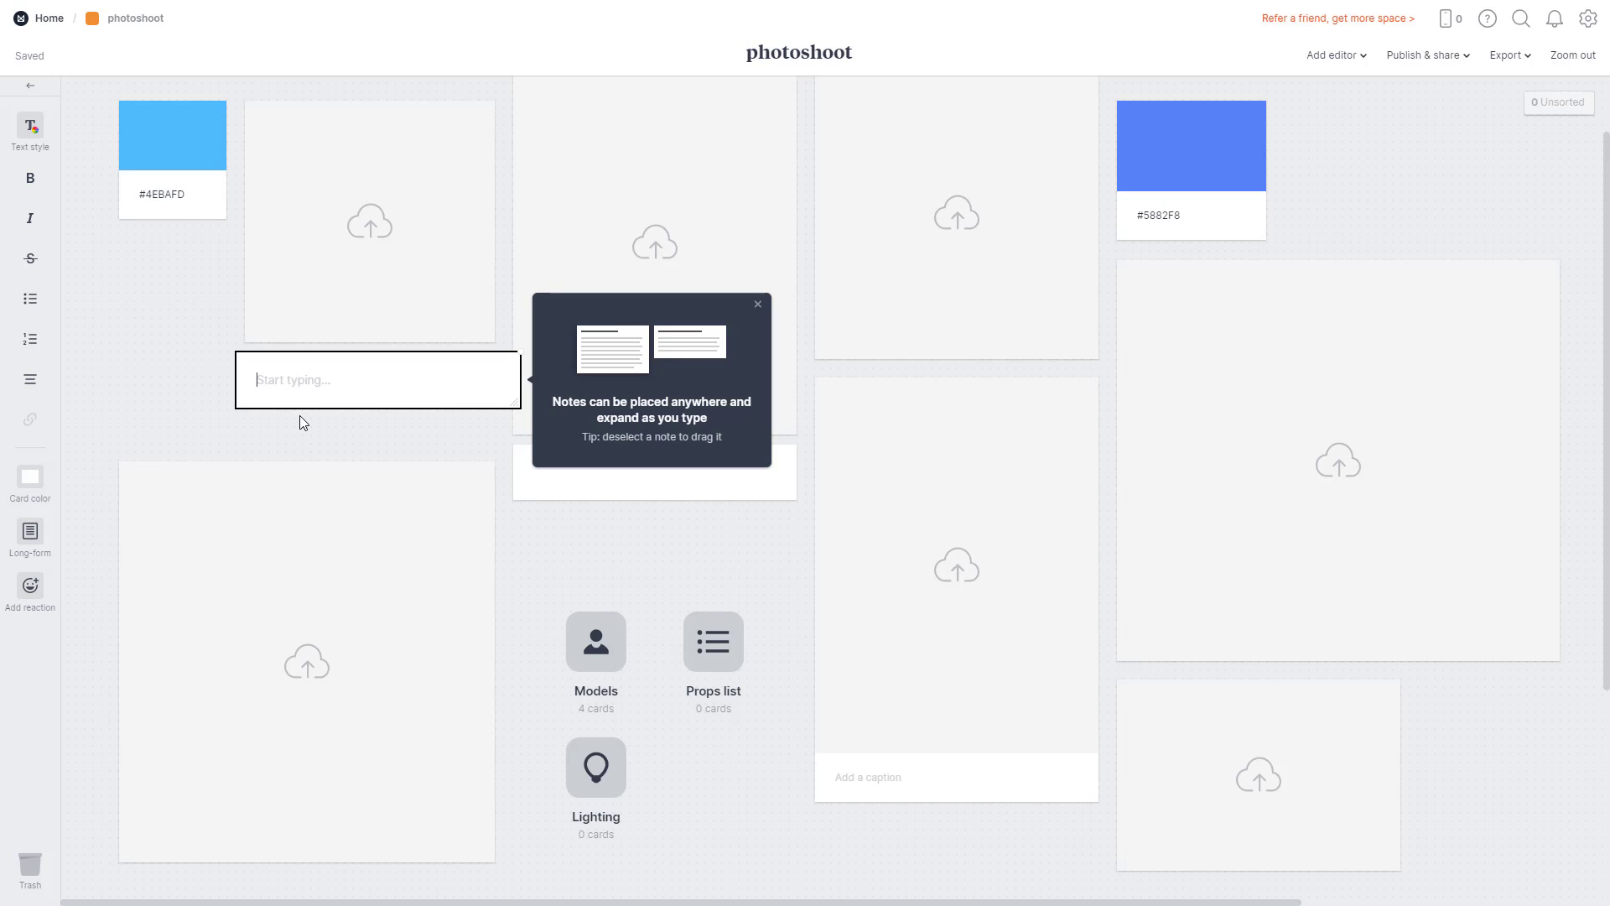
text(The look I'm after)
click(176, 284)
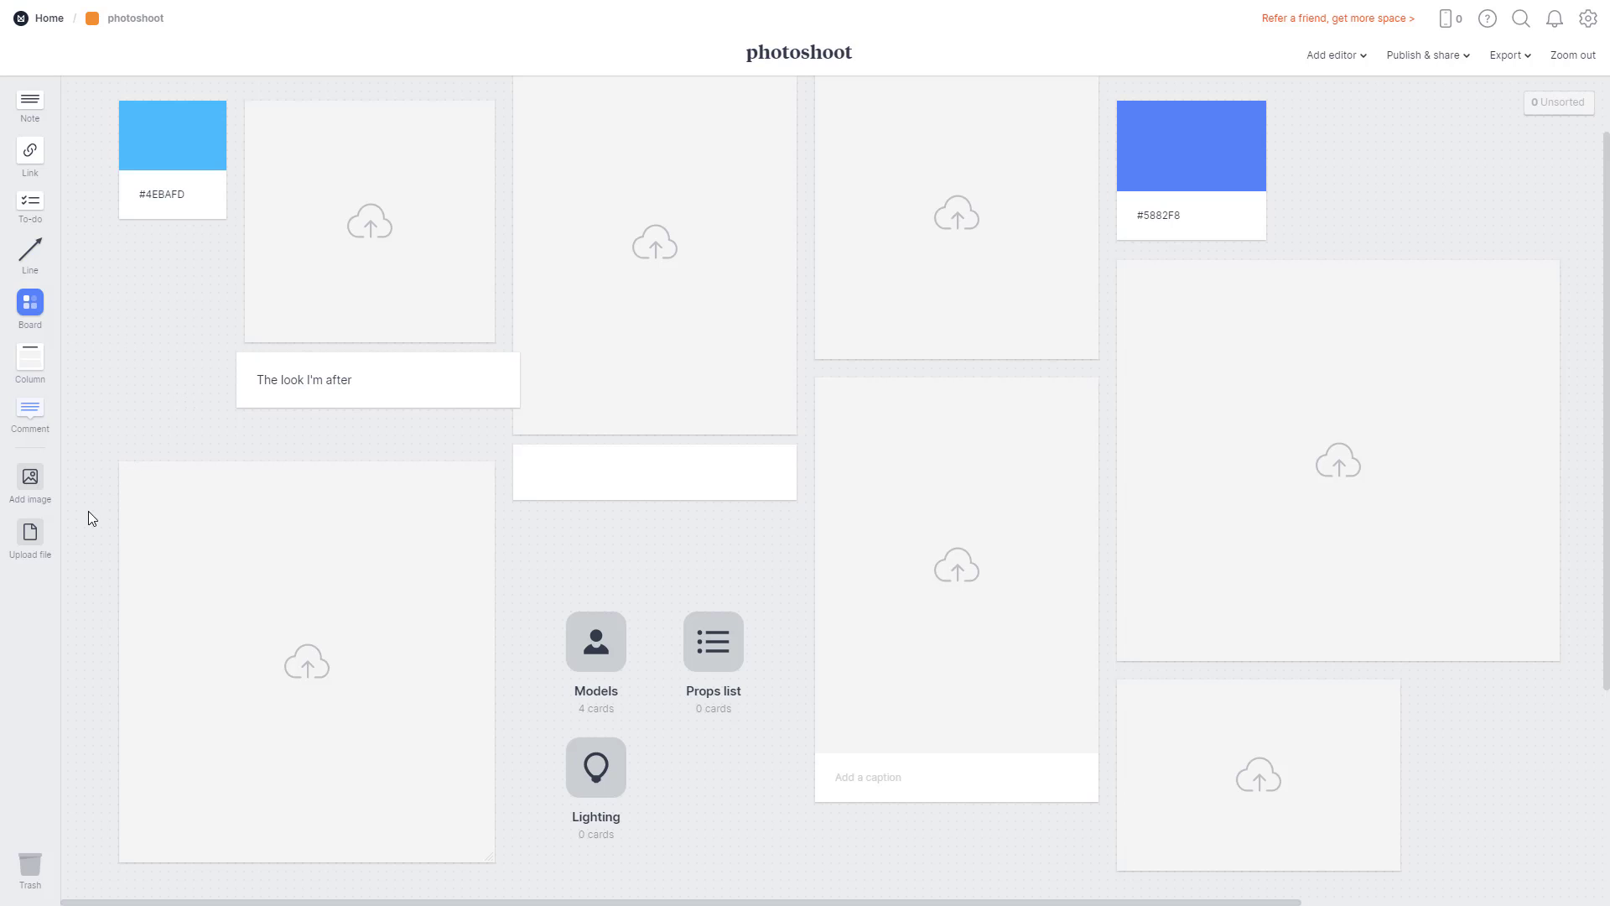
Connect the light blue swatch to the adjacent image placeholder with an arrow line, and move the swatch down beside the note.
drag(31, 249, 191, 382)
drag(255, 317, 324, 471)
key(ctrl+z)
key(ctrl+z)
key(ctrl+z)
drag(159, 382, 161, 403)
click(188, 248)
Add an empty to-do list to the Props list board without using a template, and return to the photoshoot board.
click(707, 667)
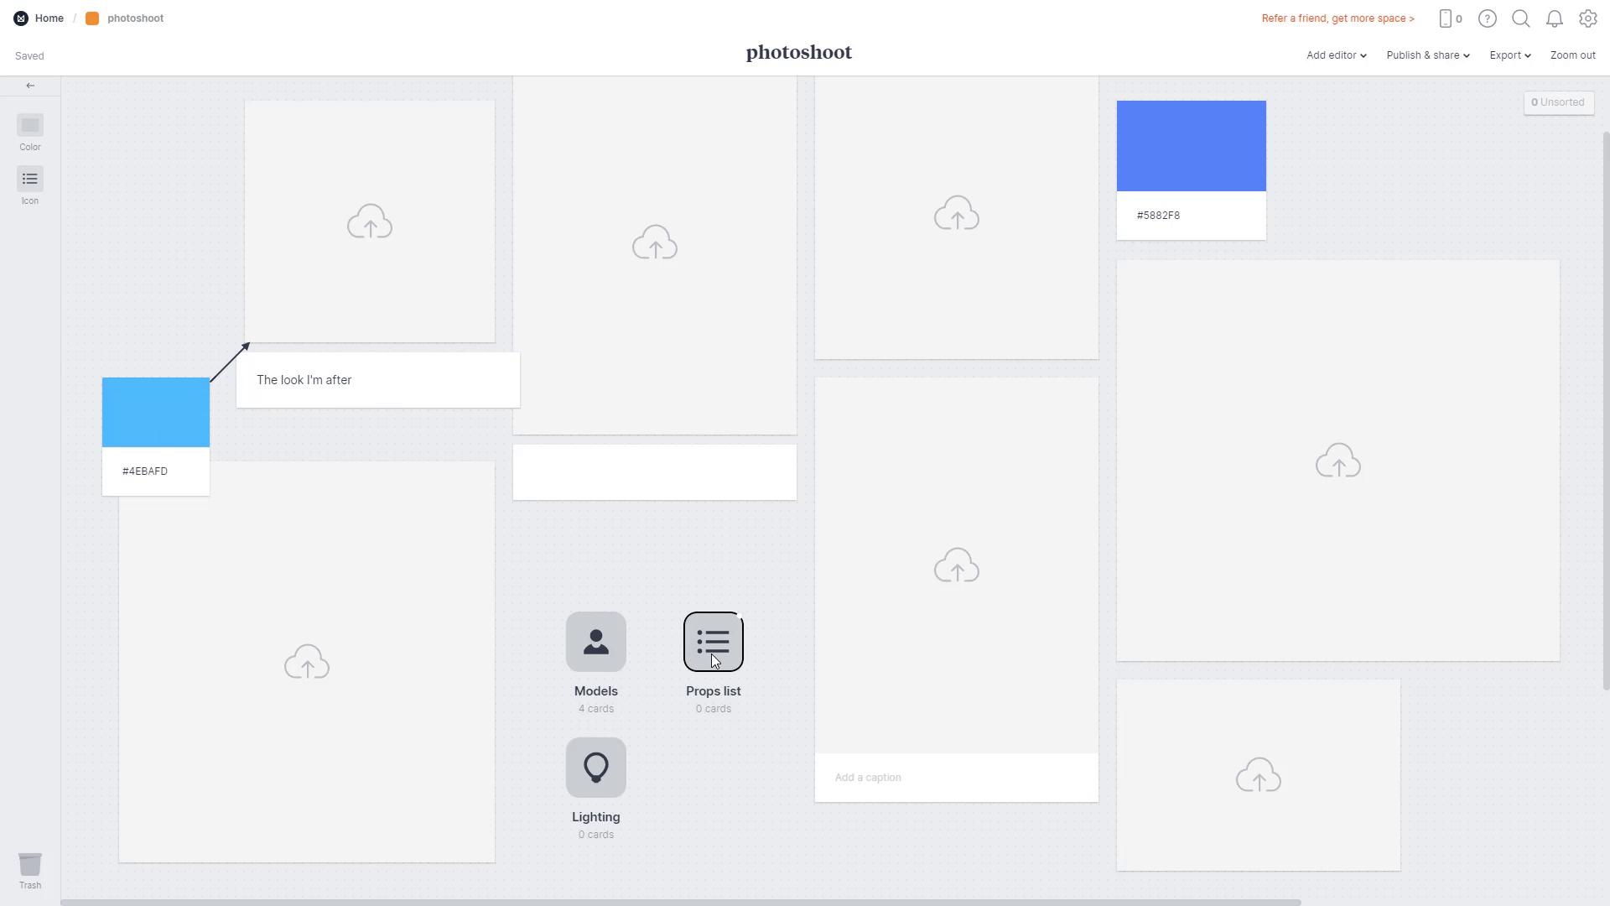
click(711, 646)
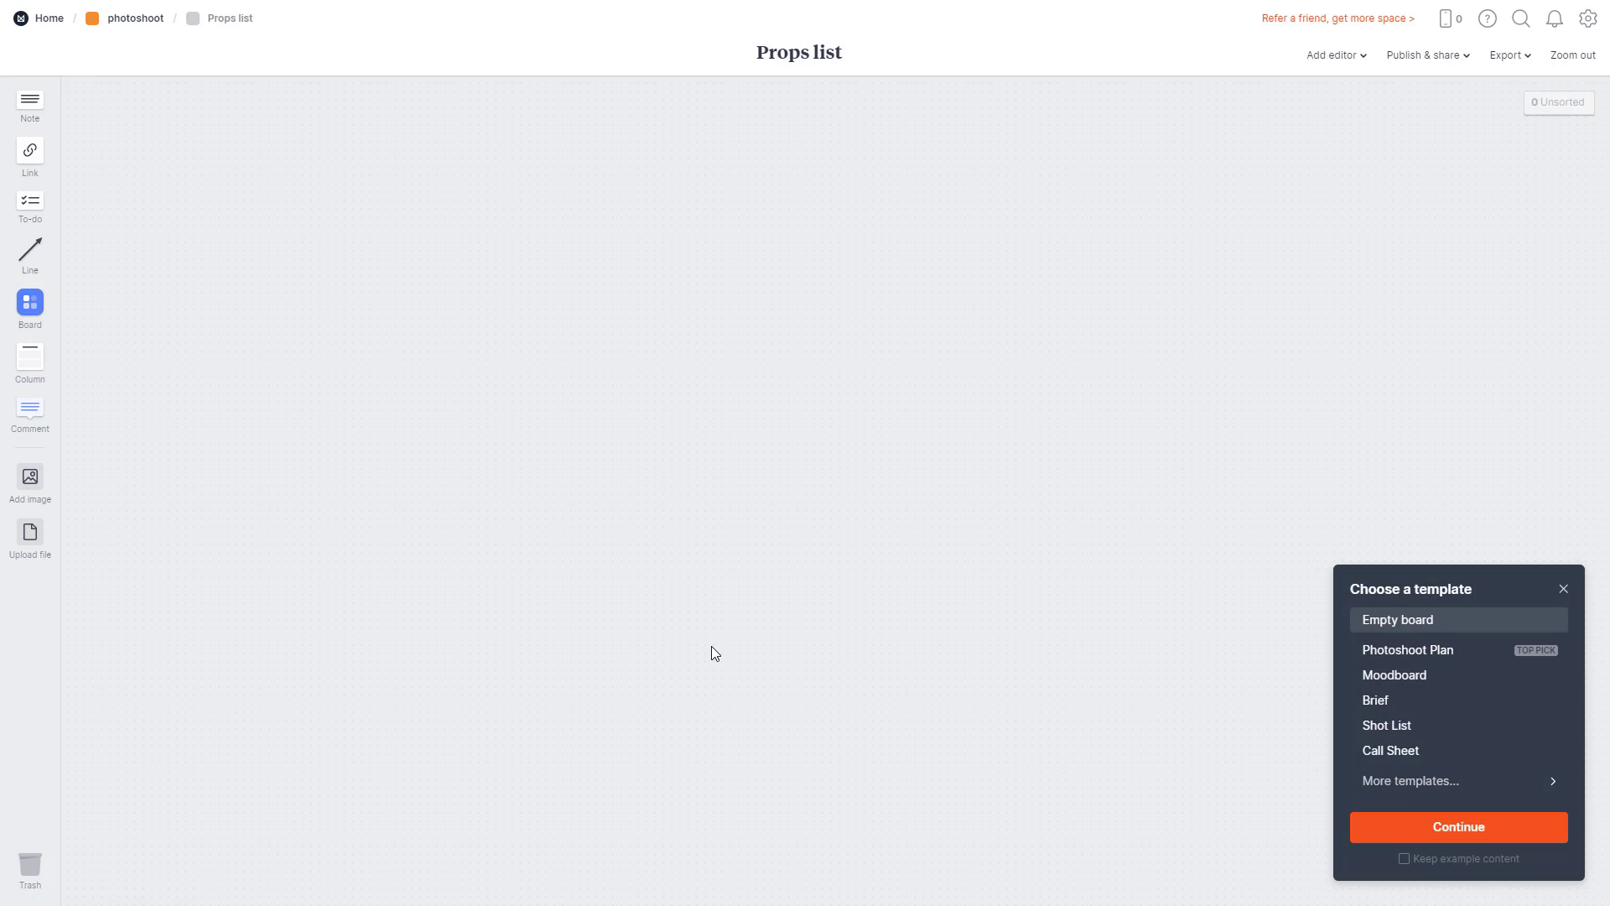
click(1563, 589)
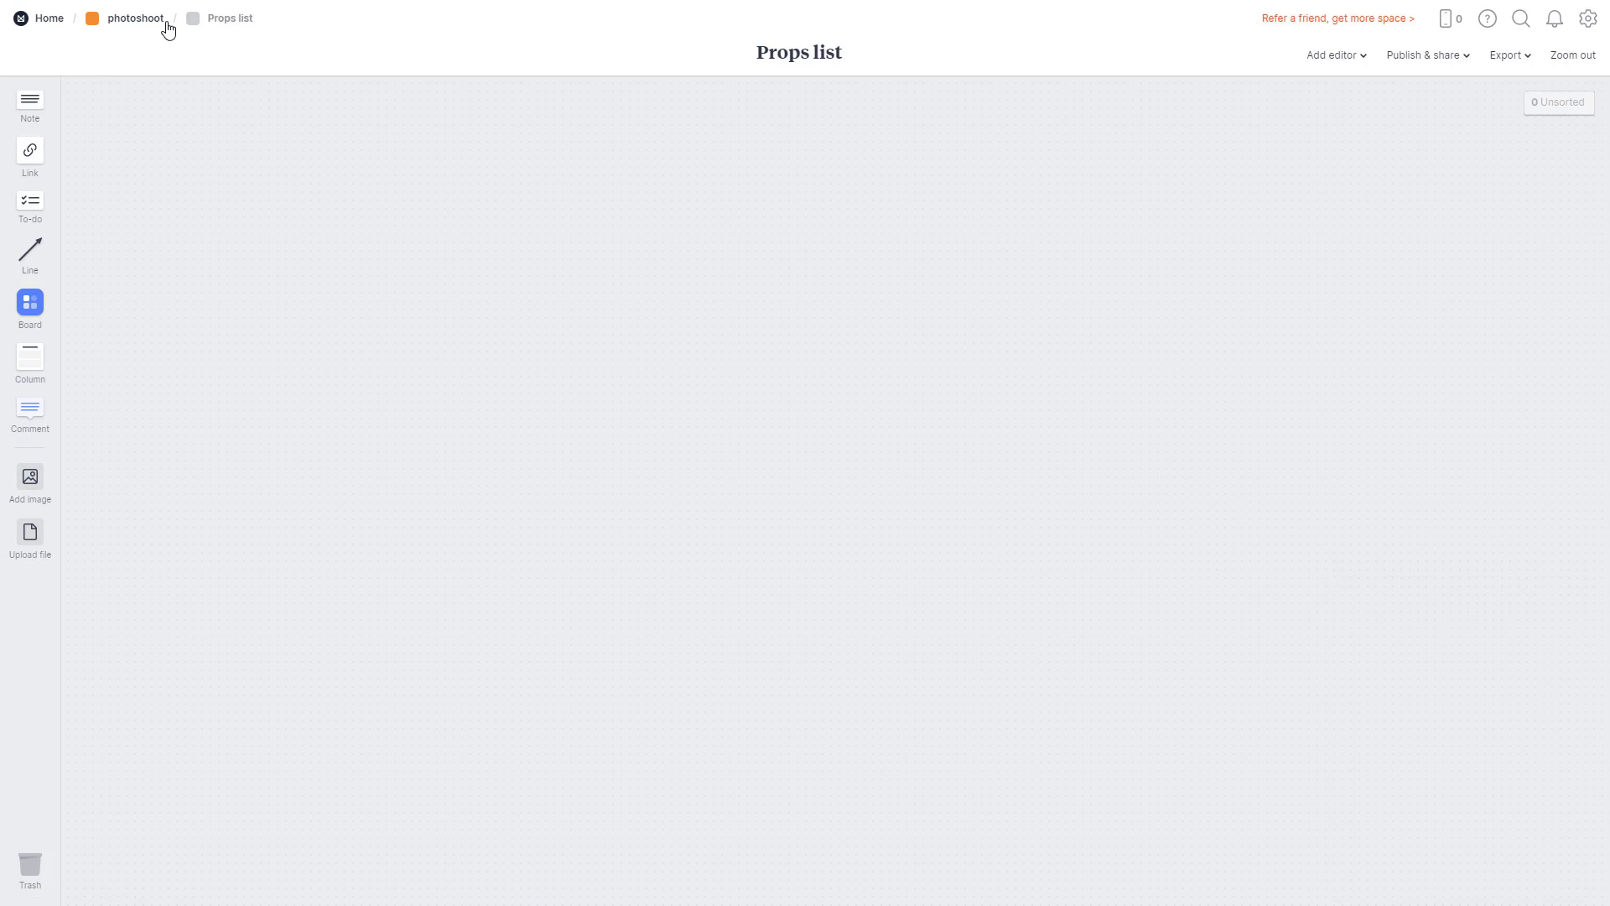
drag(30, 201, 541, 283)
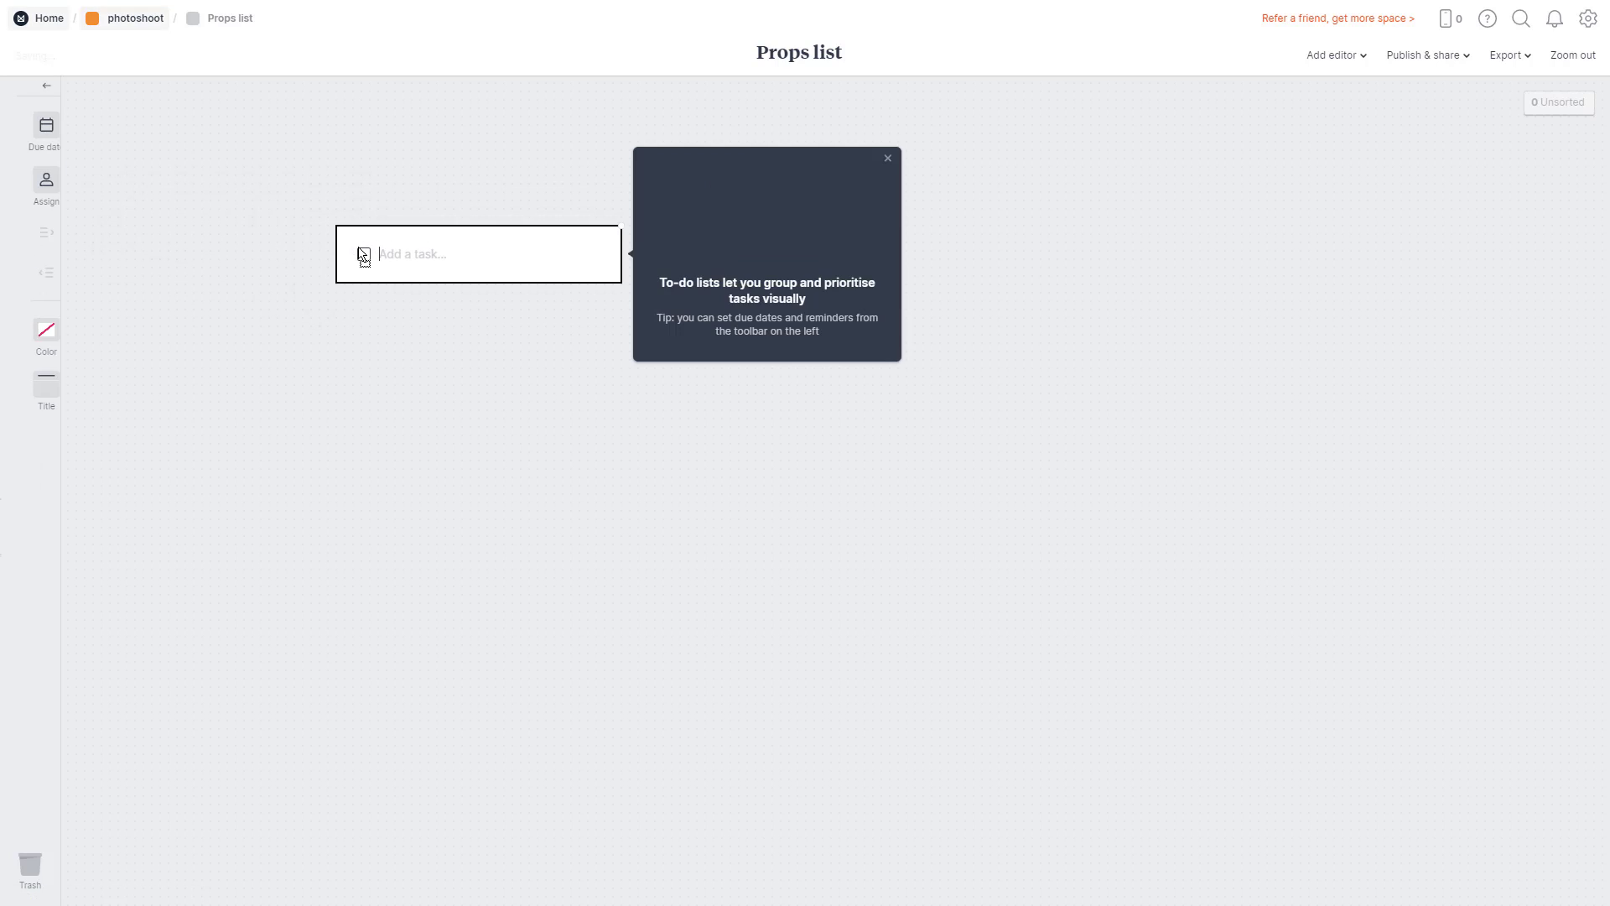
click(124, 26)
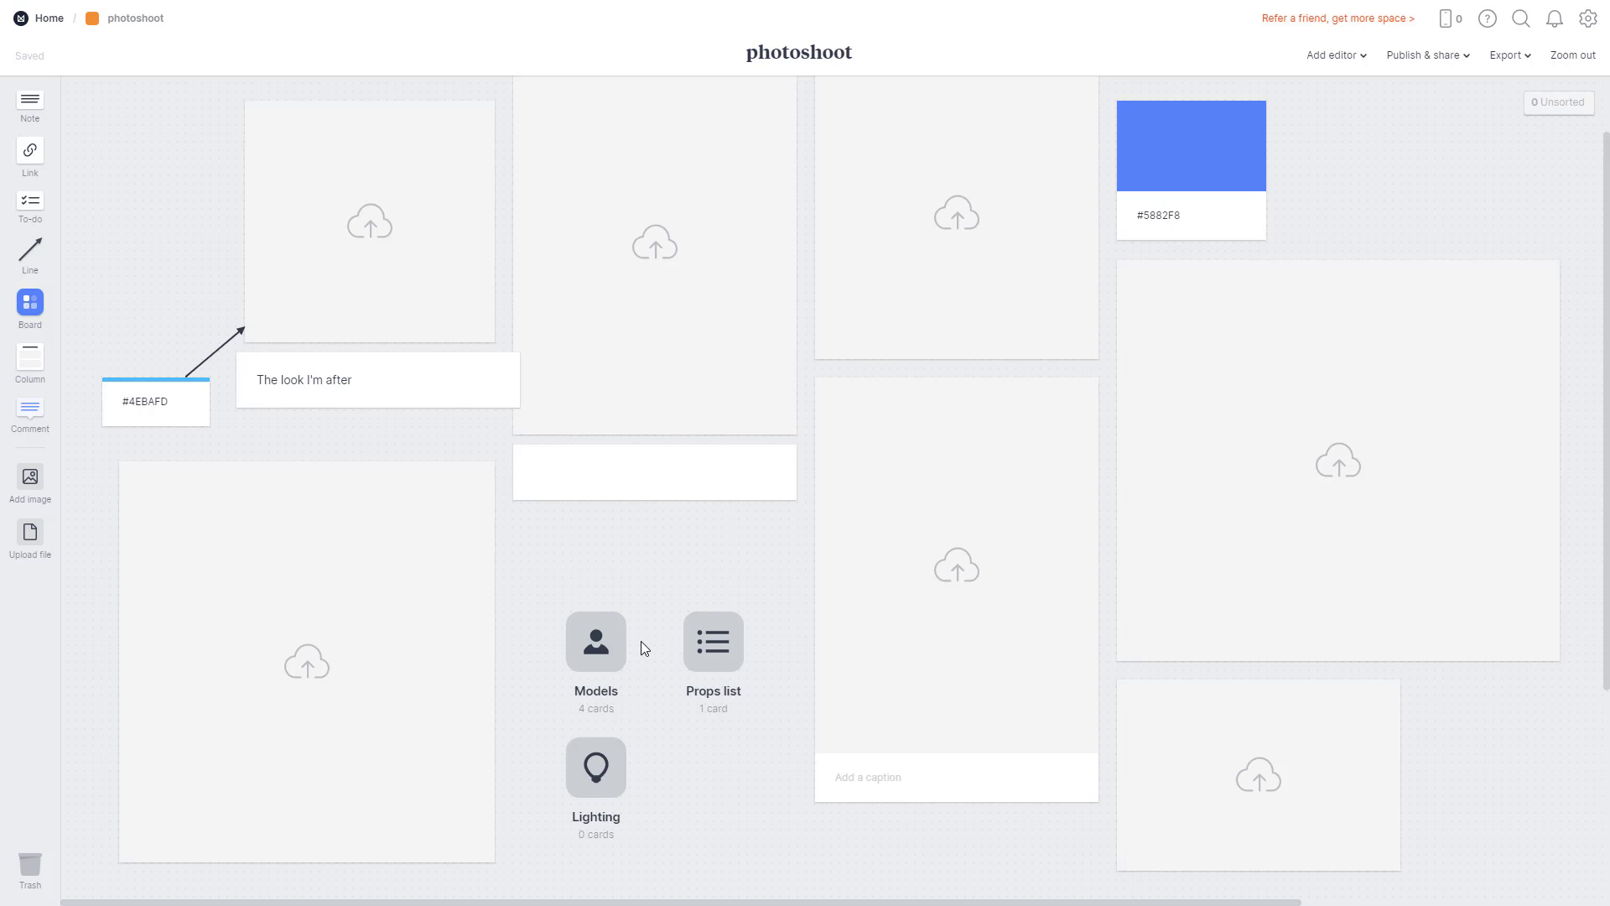
Add a to-do list titled "Pre shoot" with a yellow color strip in the gap beneath the blank note.
drag(34, 208, 554, 560)
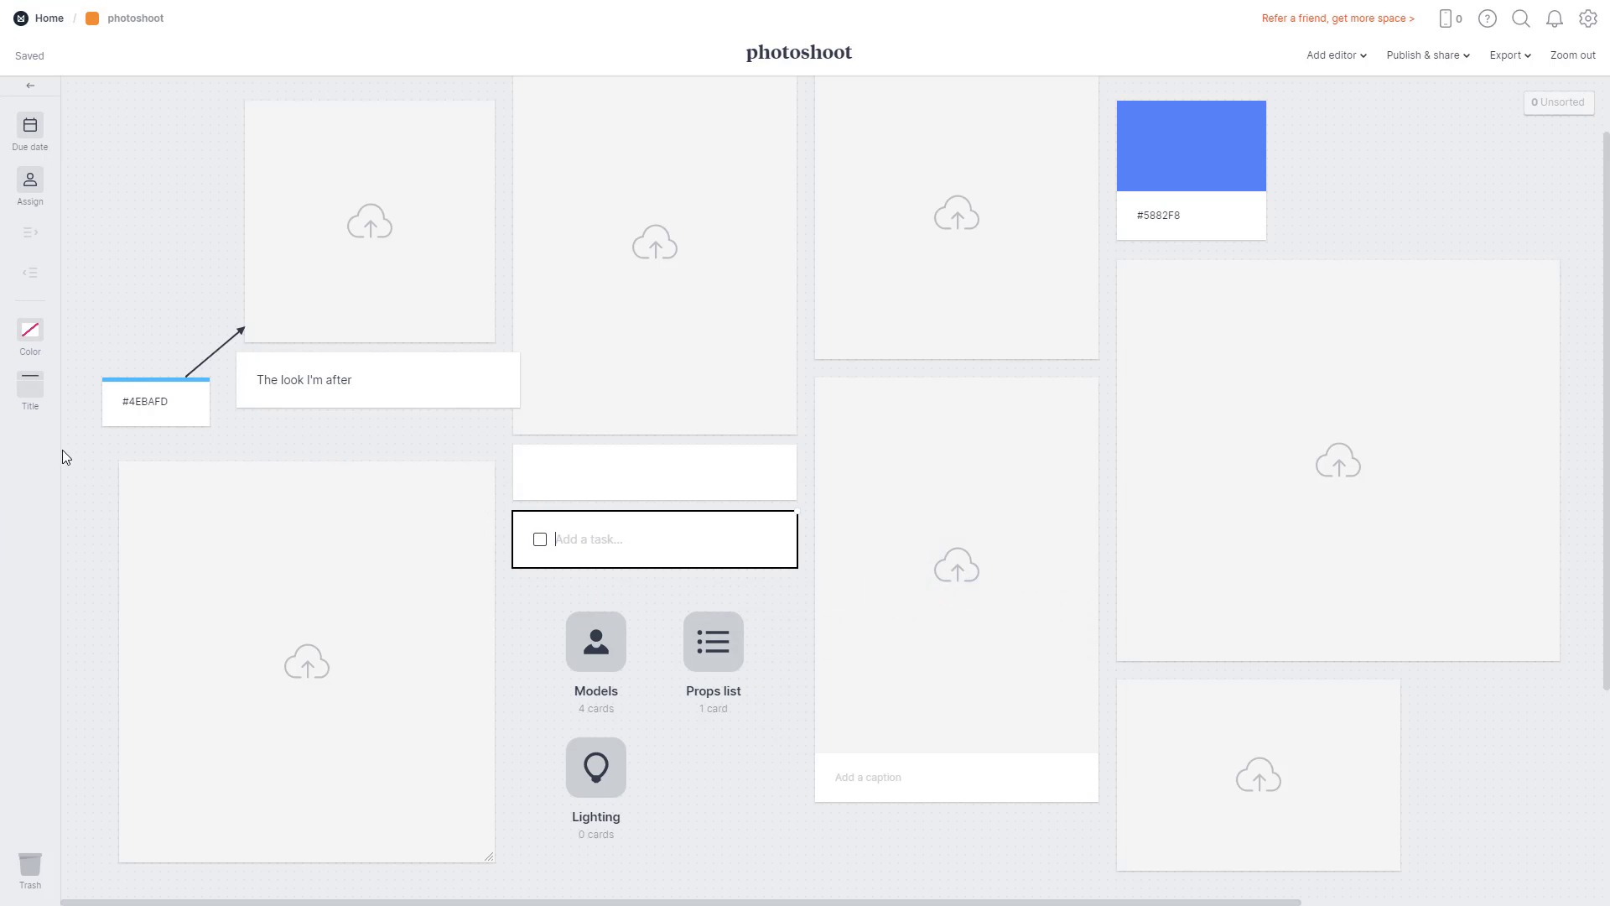
click(30, 391)
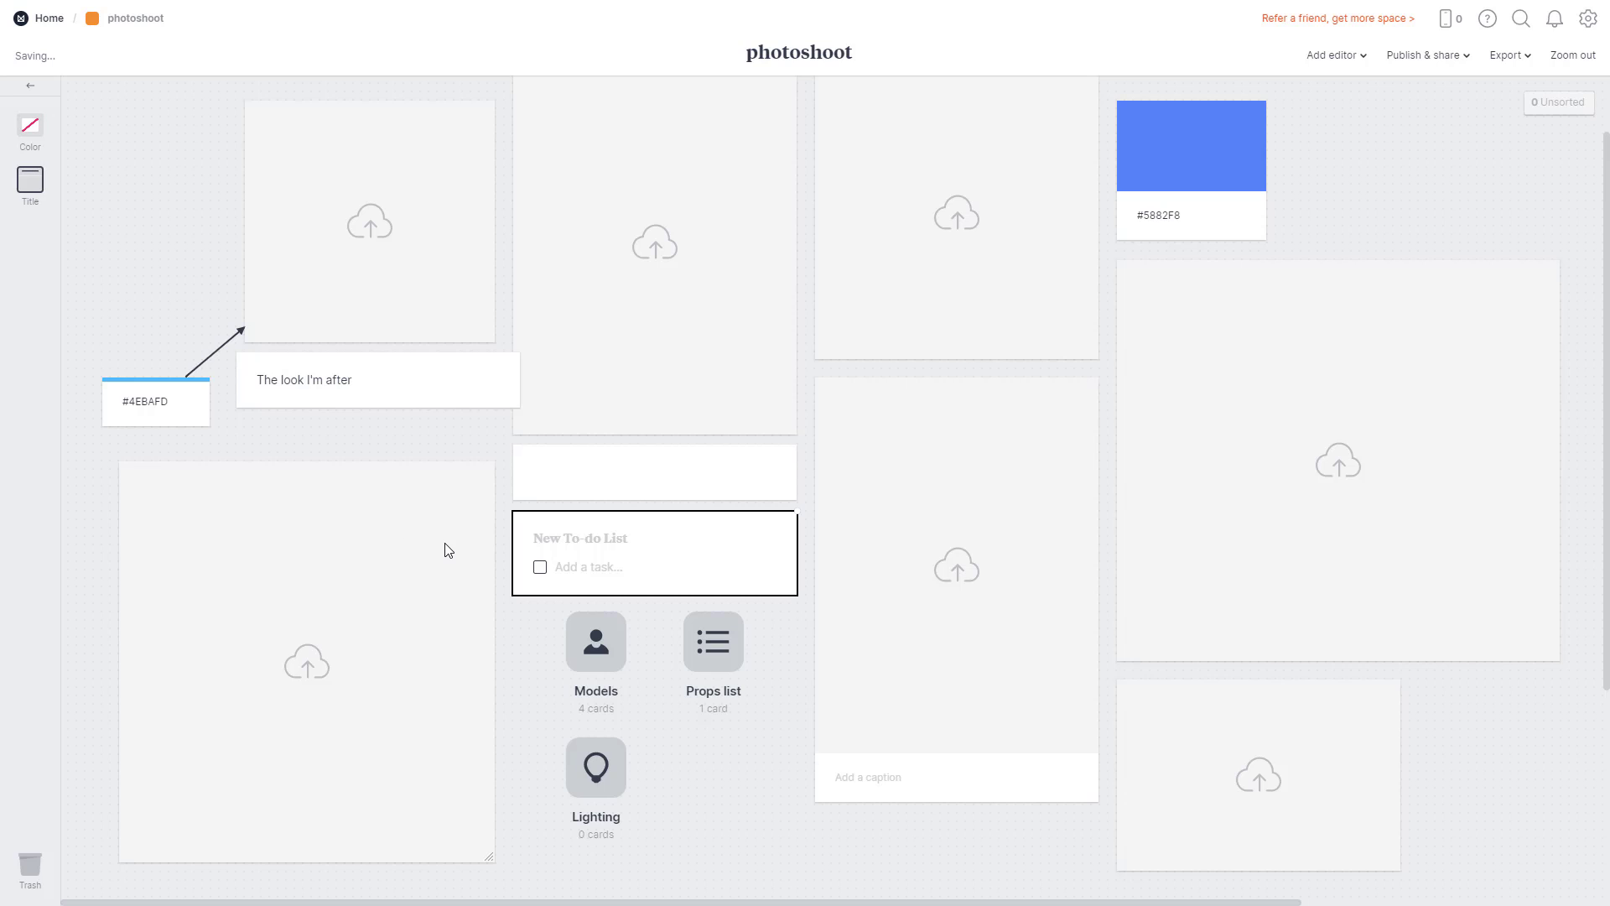
text(Pre shoot)
click(29, 132)
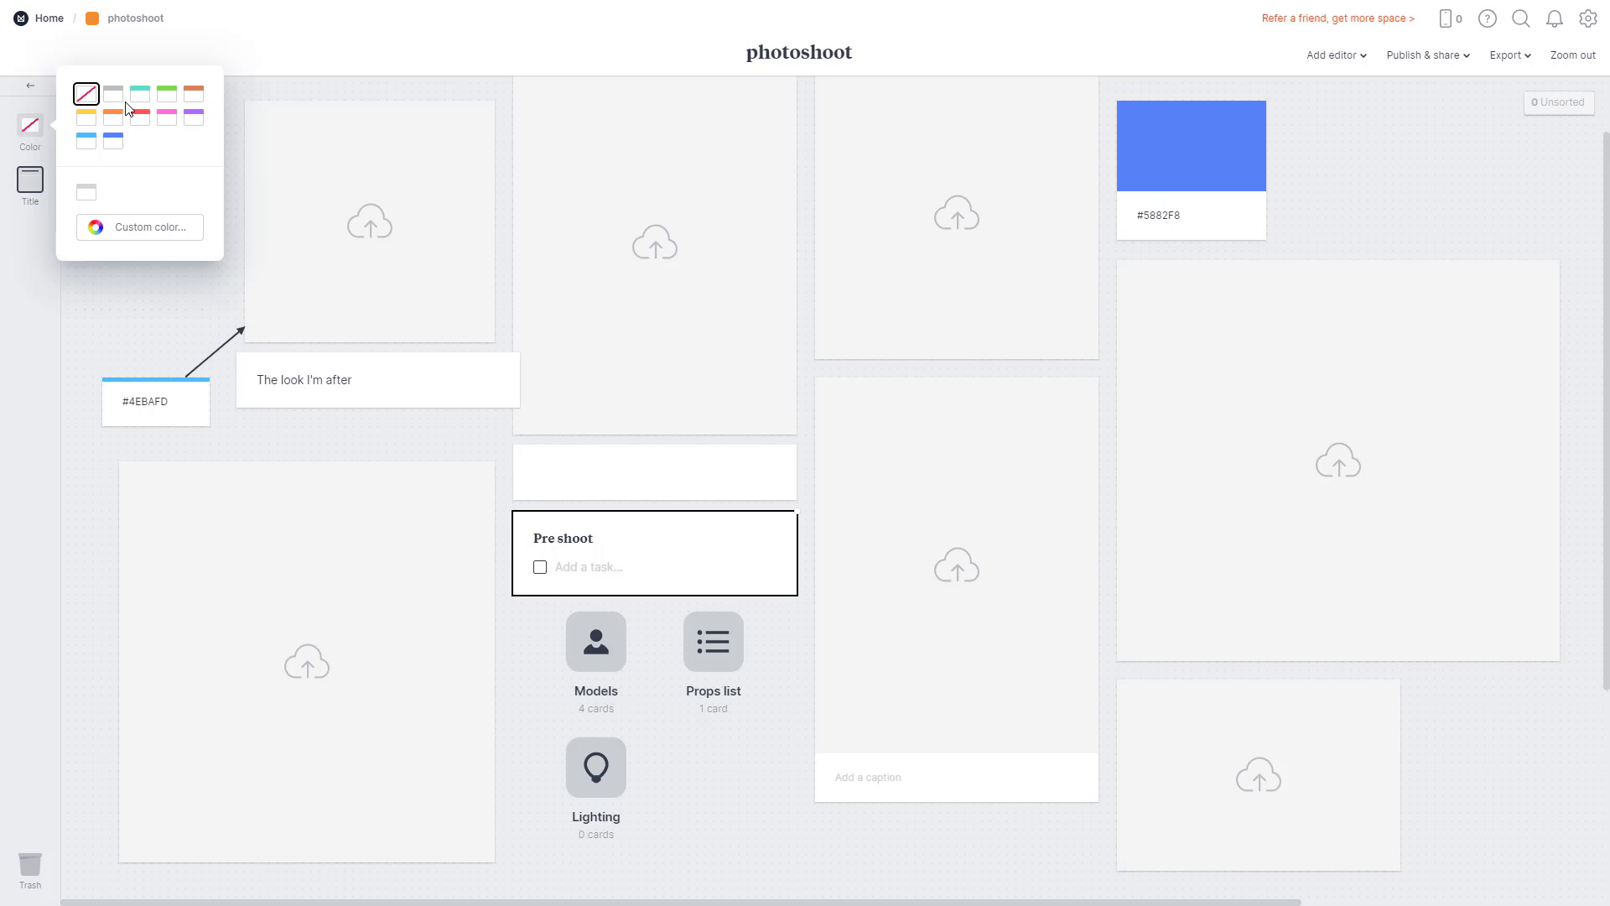
click(165, 98)
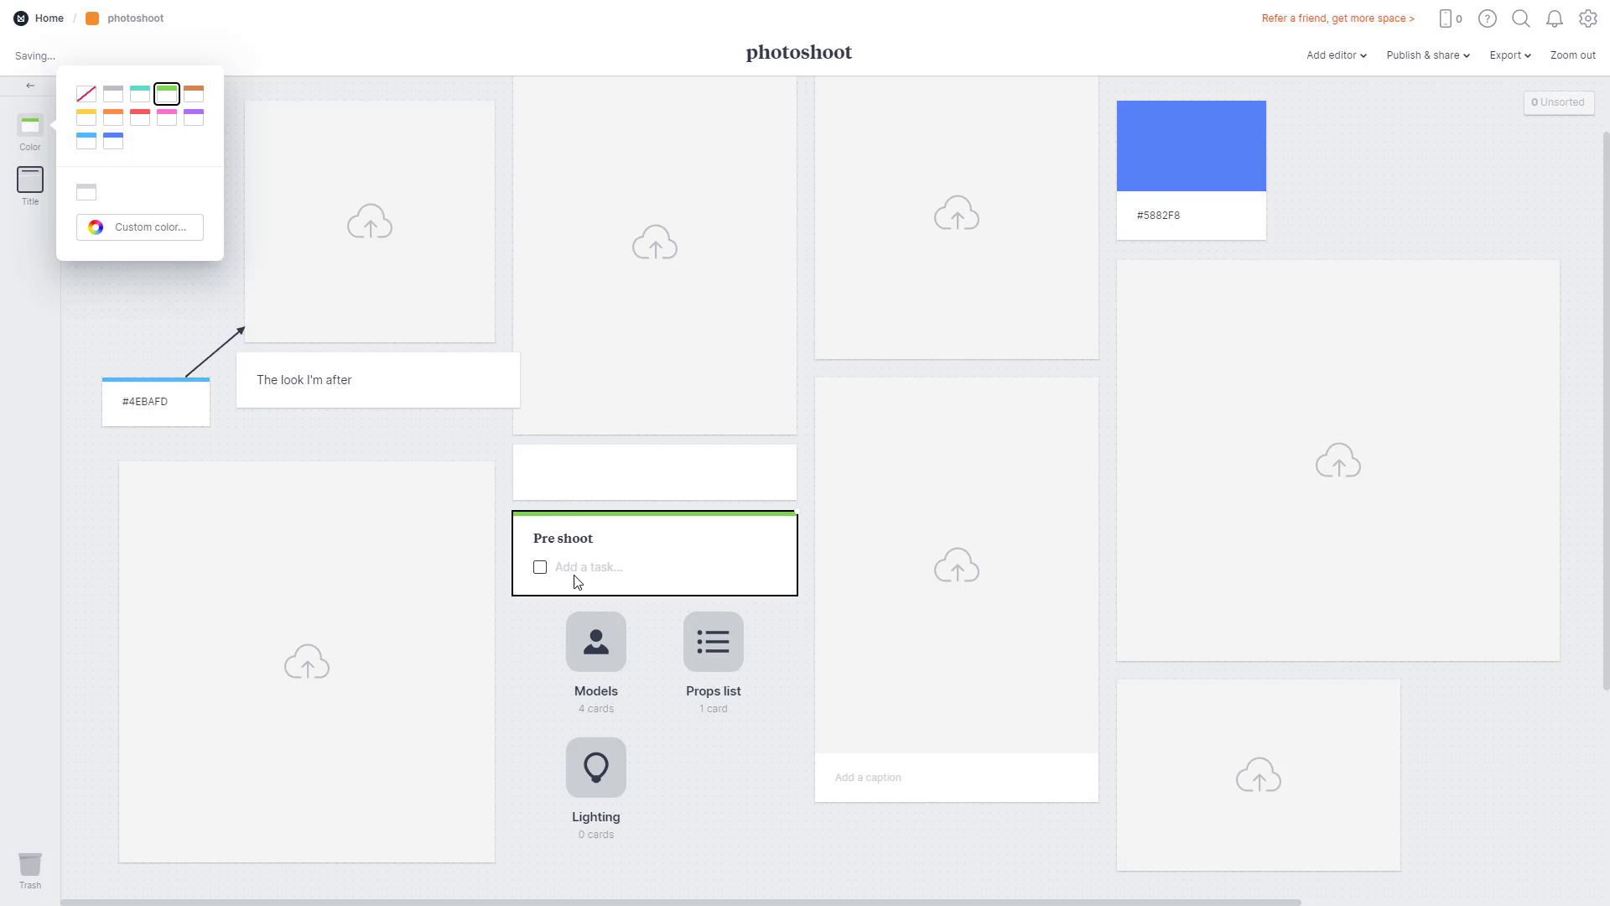
click(85, 118)
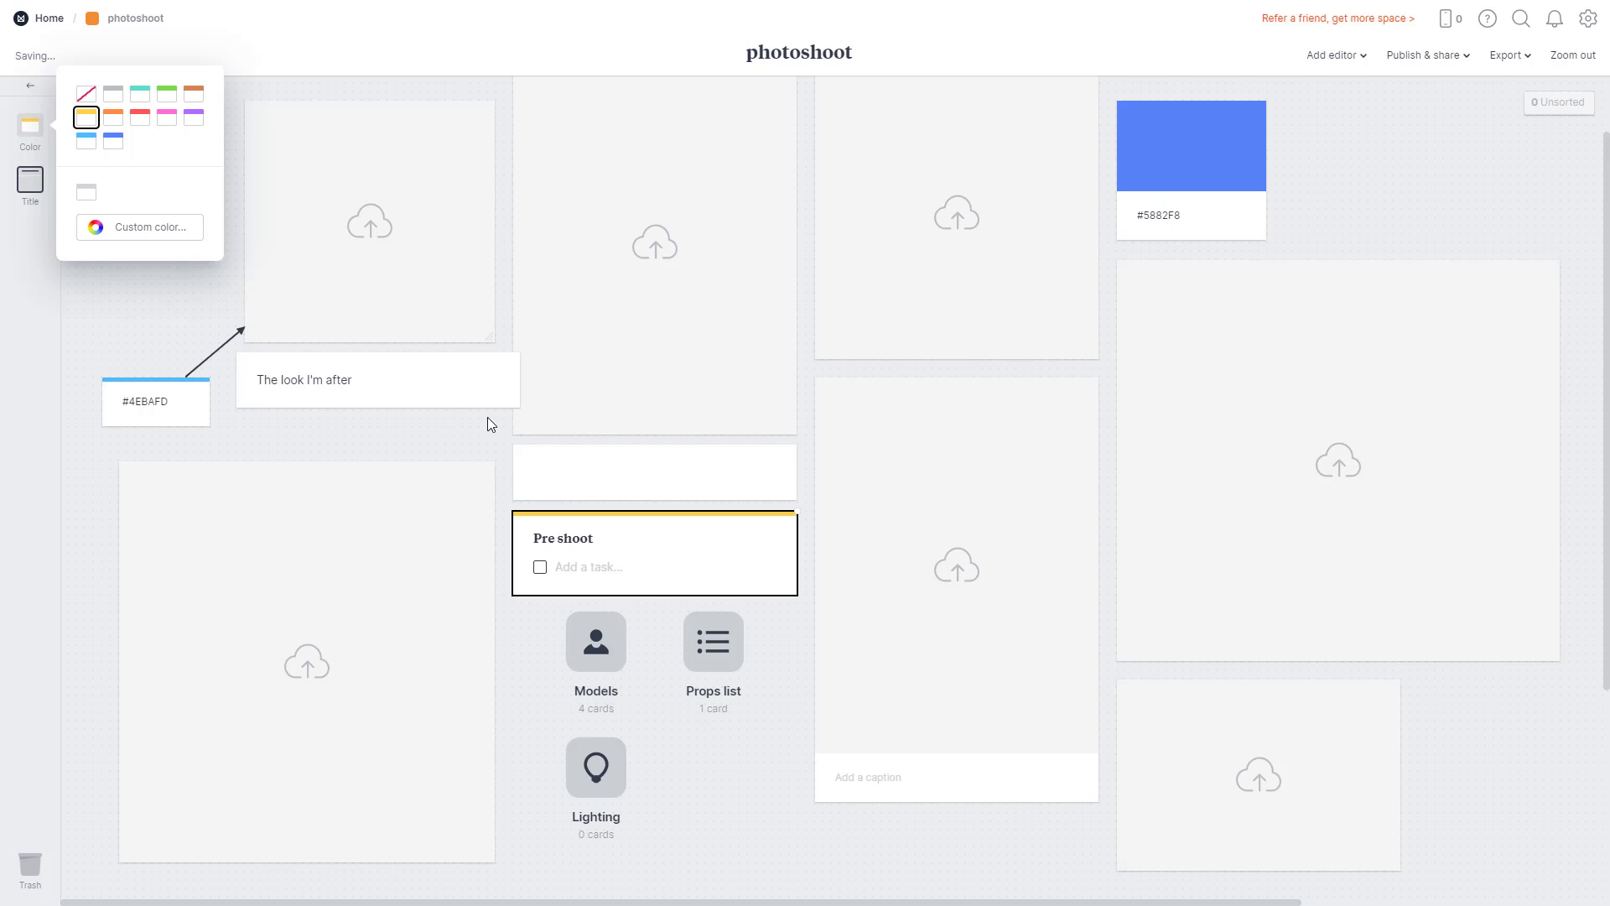
Fill the Pre shoot list with the tasks Gear, Contract, Release form, MUA and Model.
click(595, 566)
text(Gear)
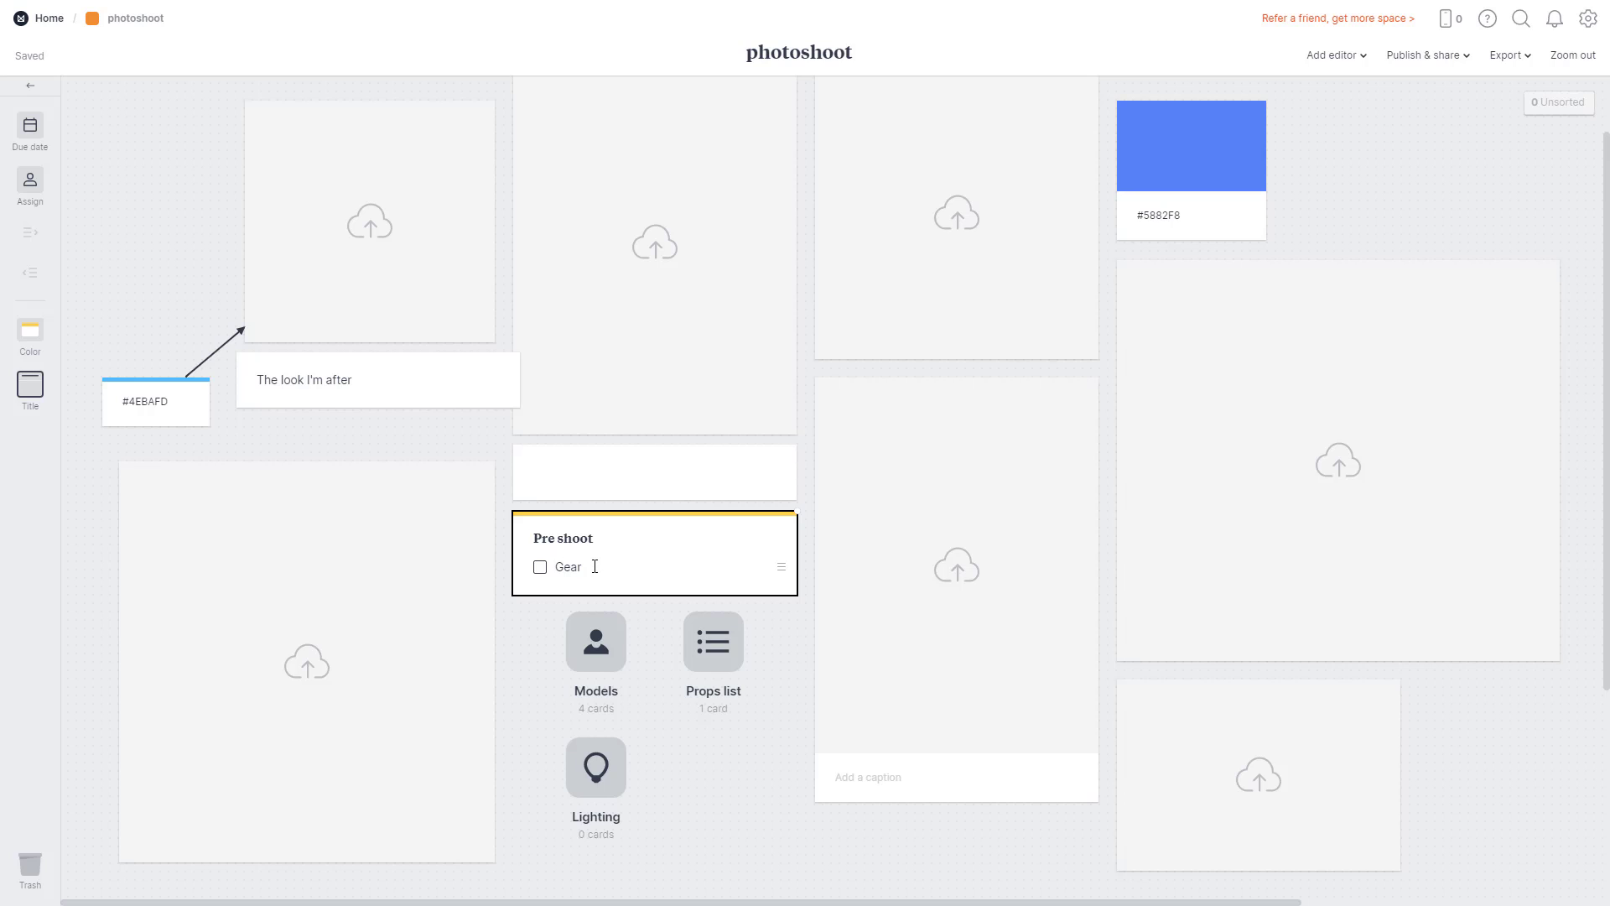
key(Return)
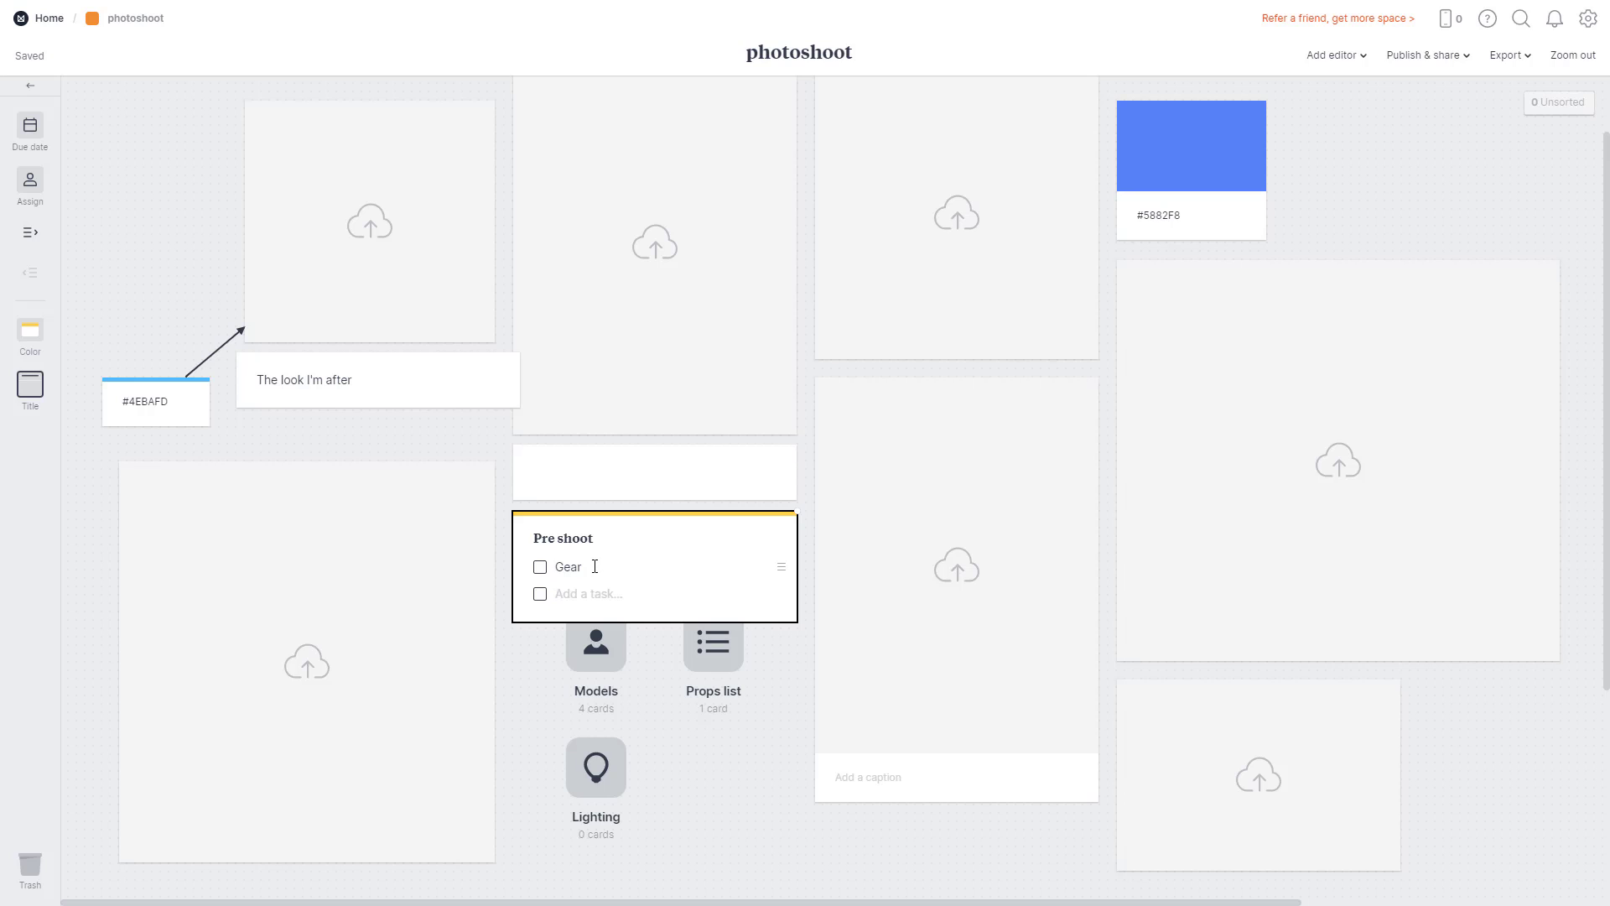
text(Co)
text(ntraxt)
text(trac)
key(Return)
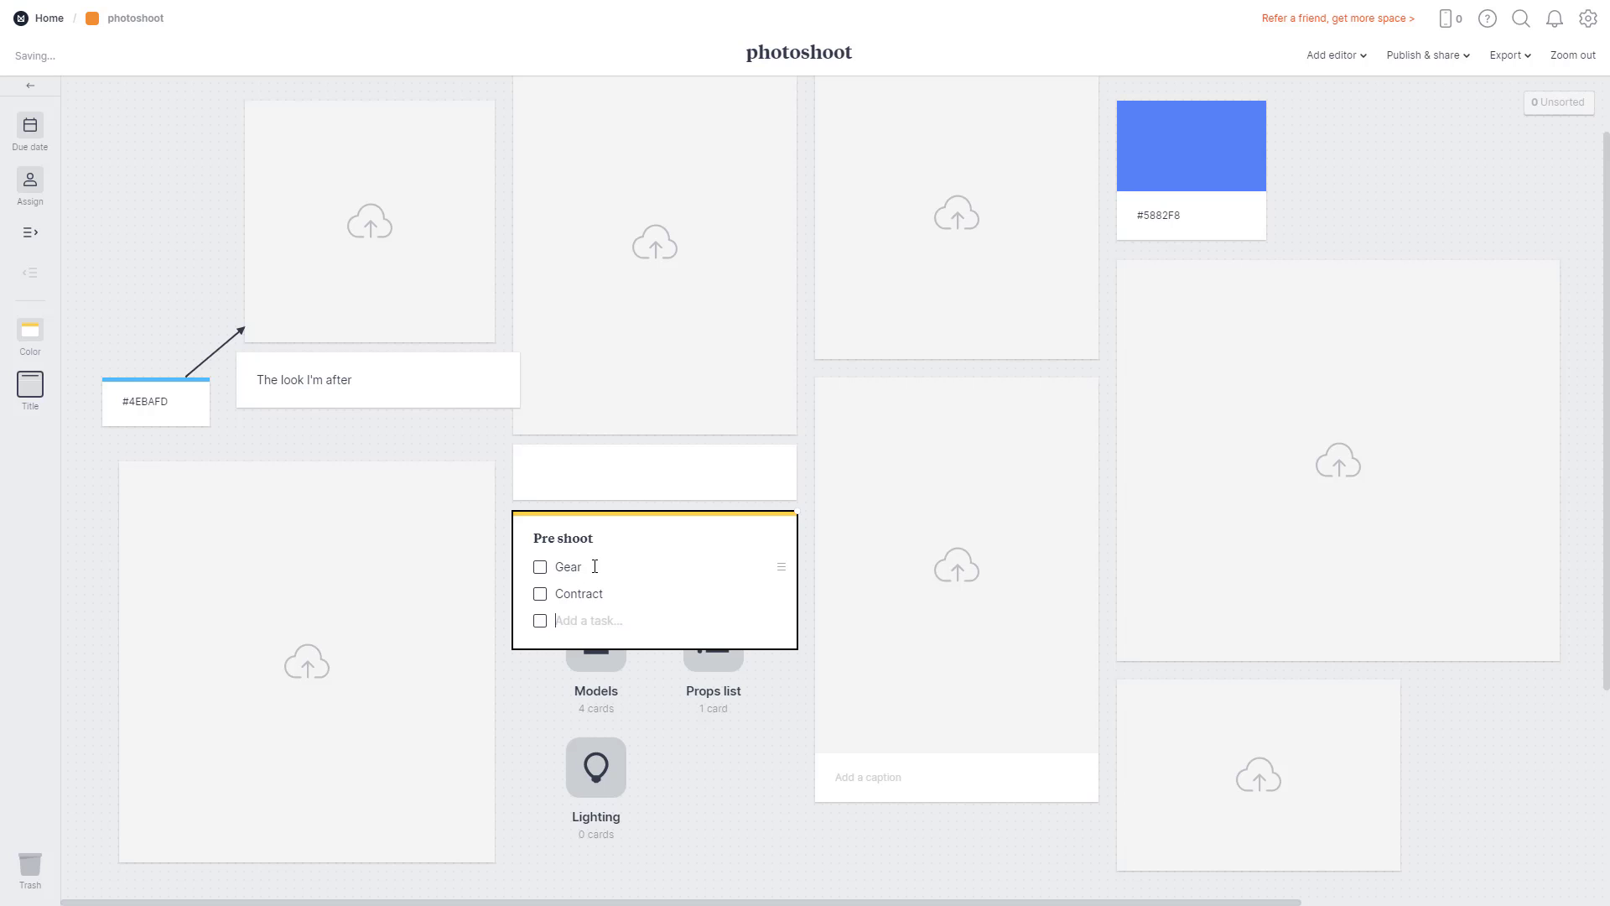
text(Release form)
key(Return)
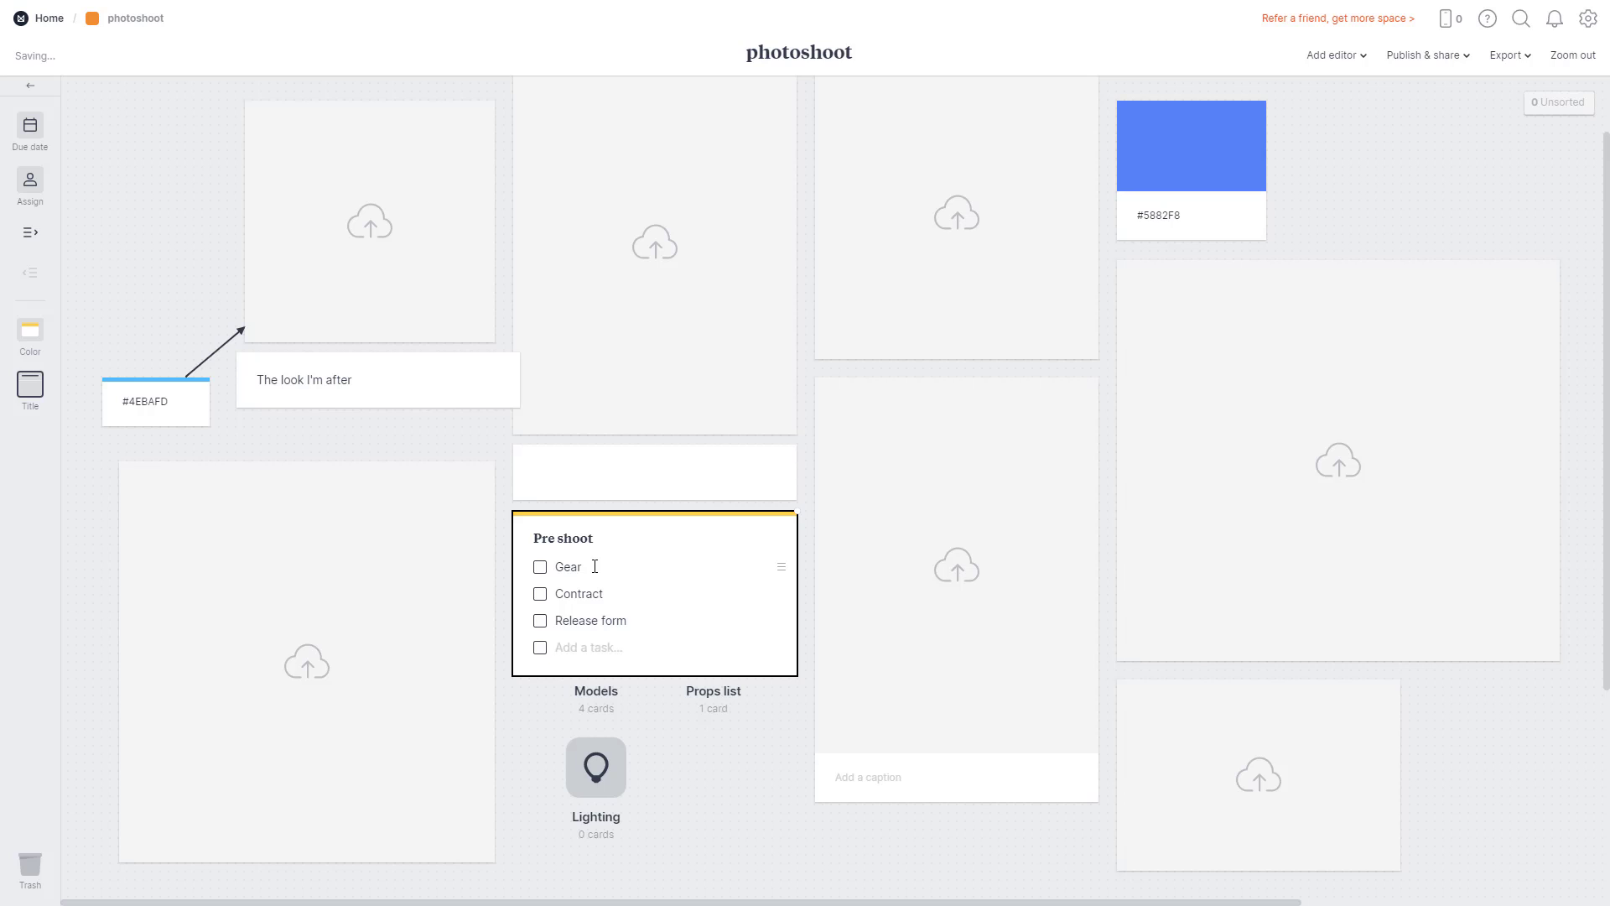
text(MUA)
key(Return)
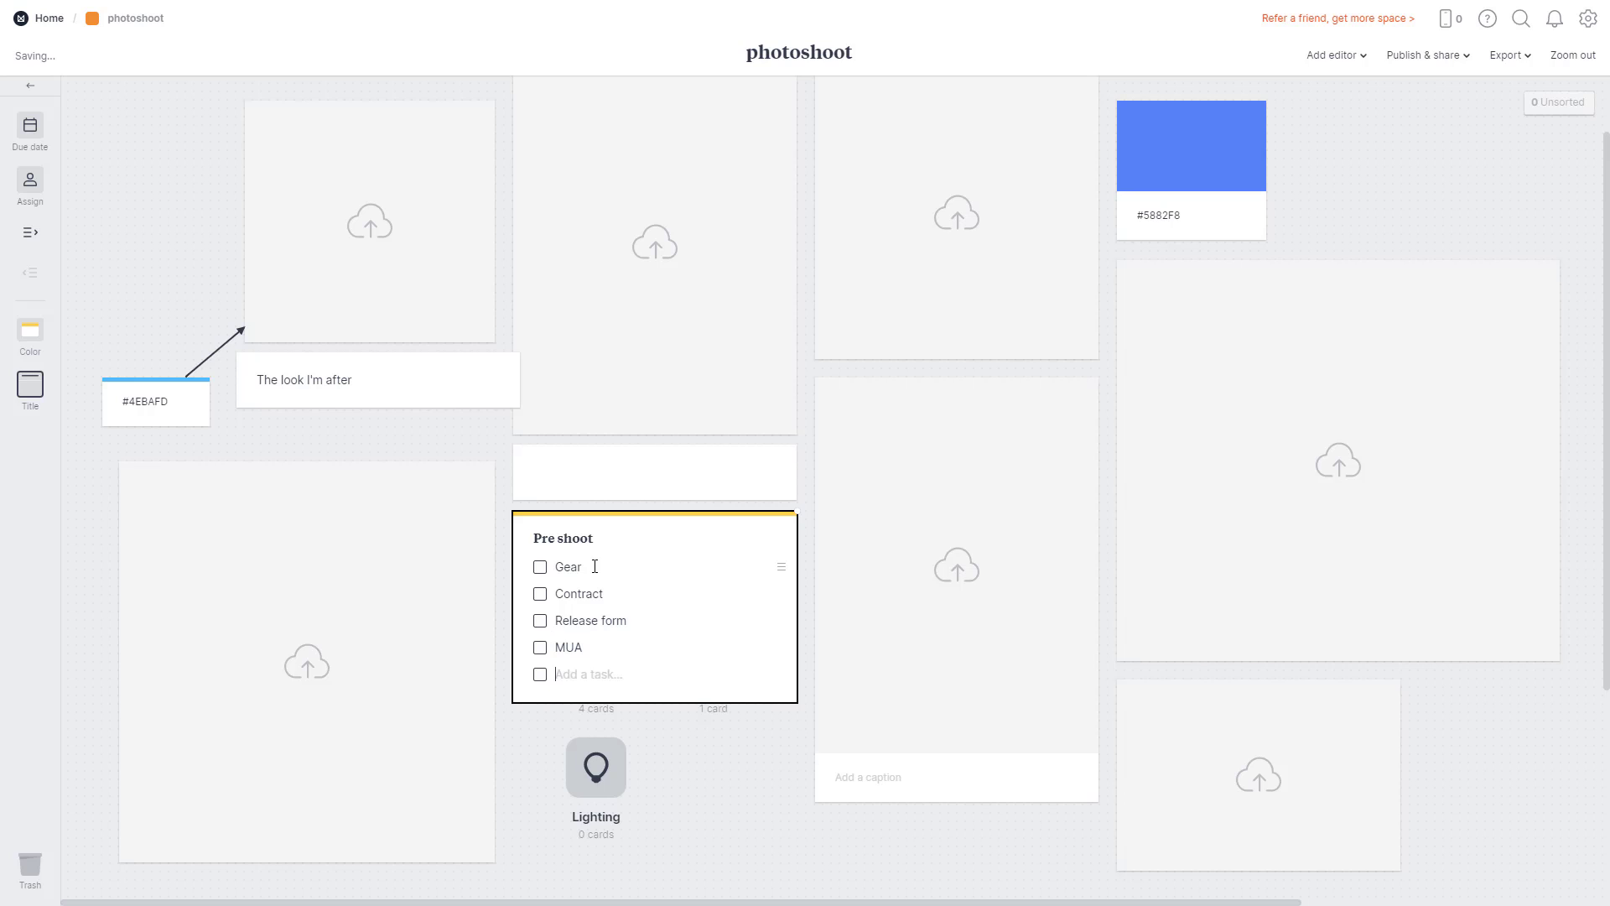
text(Model)
click(506, 534)
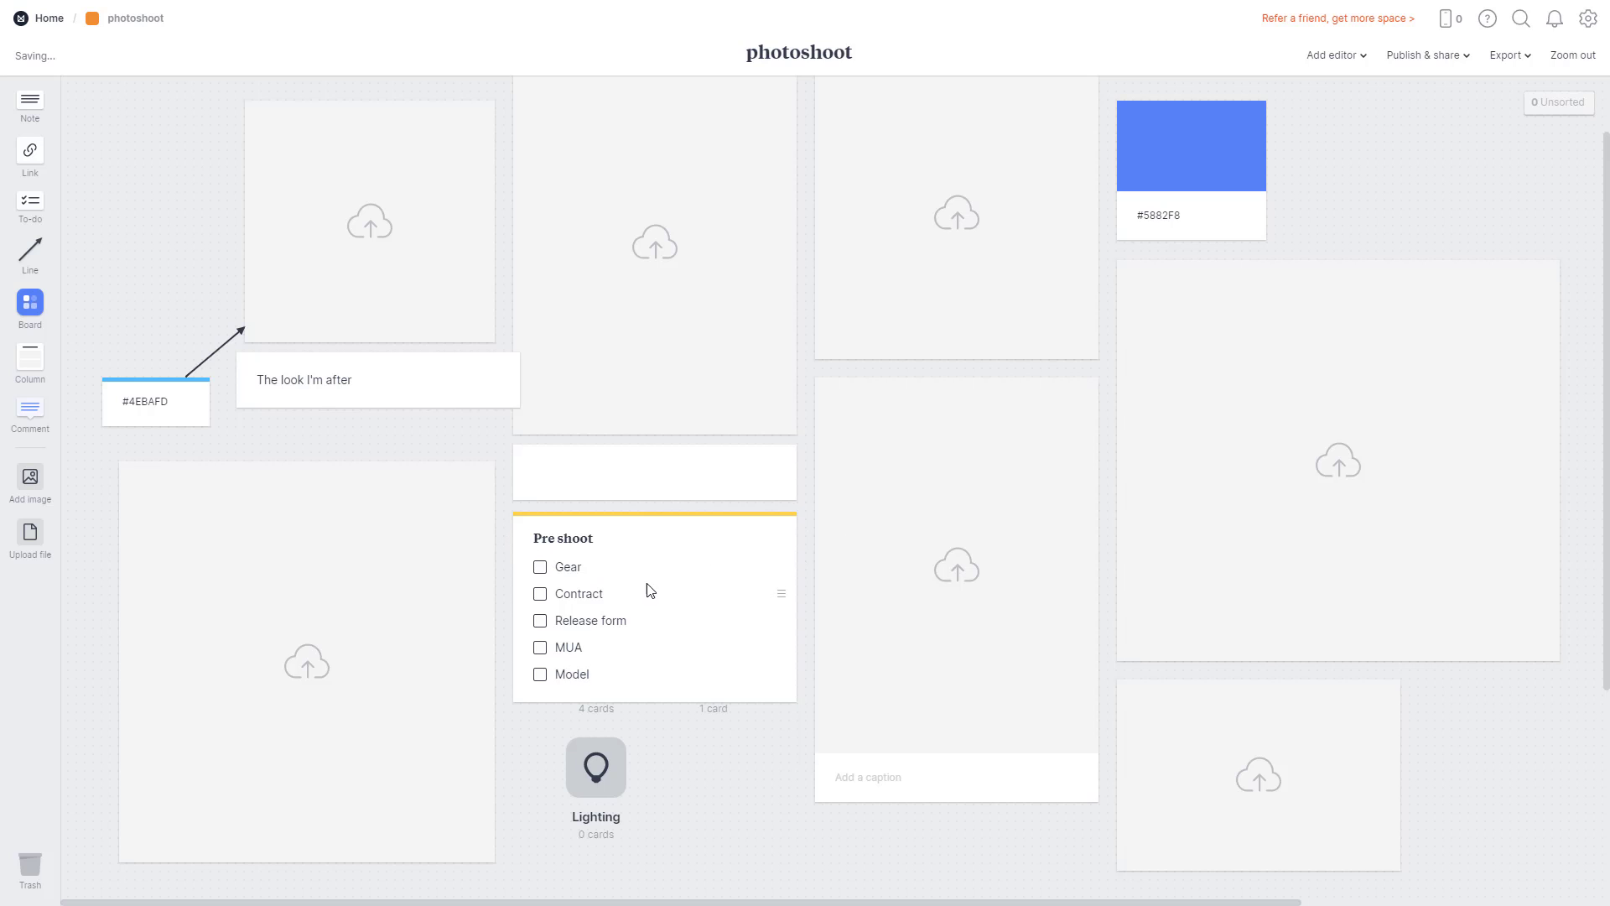
Mark all the Pre shoot tasks, from Gear through Model, as completed.
click(540, 568)
click(540, 594)
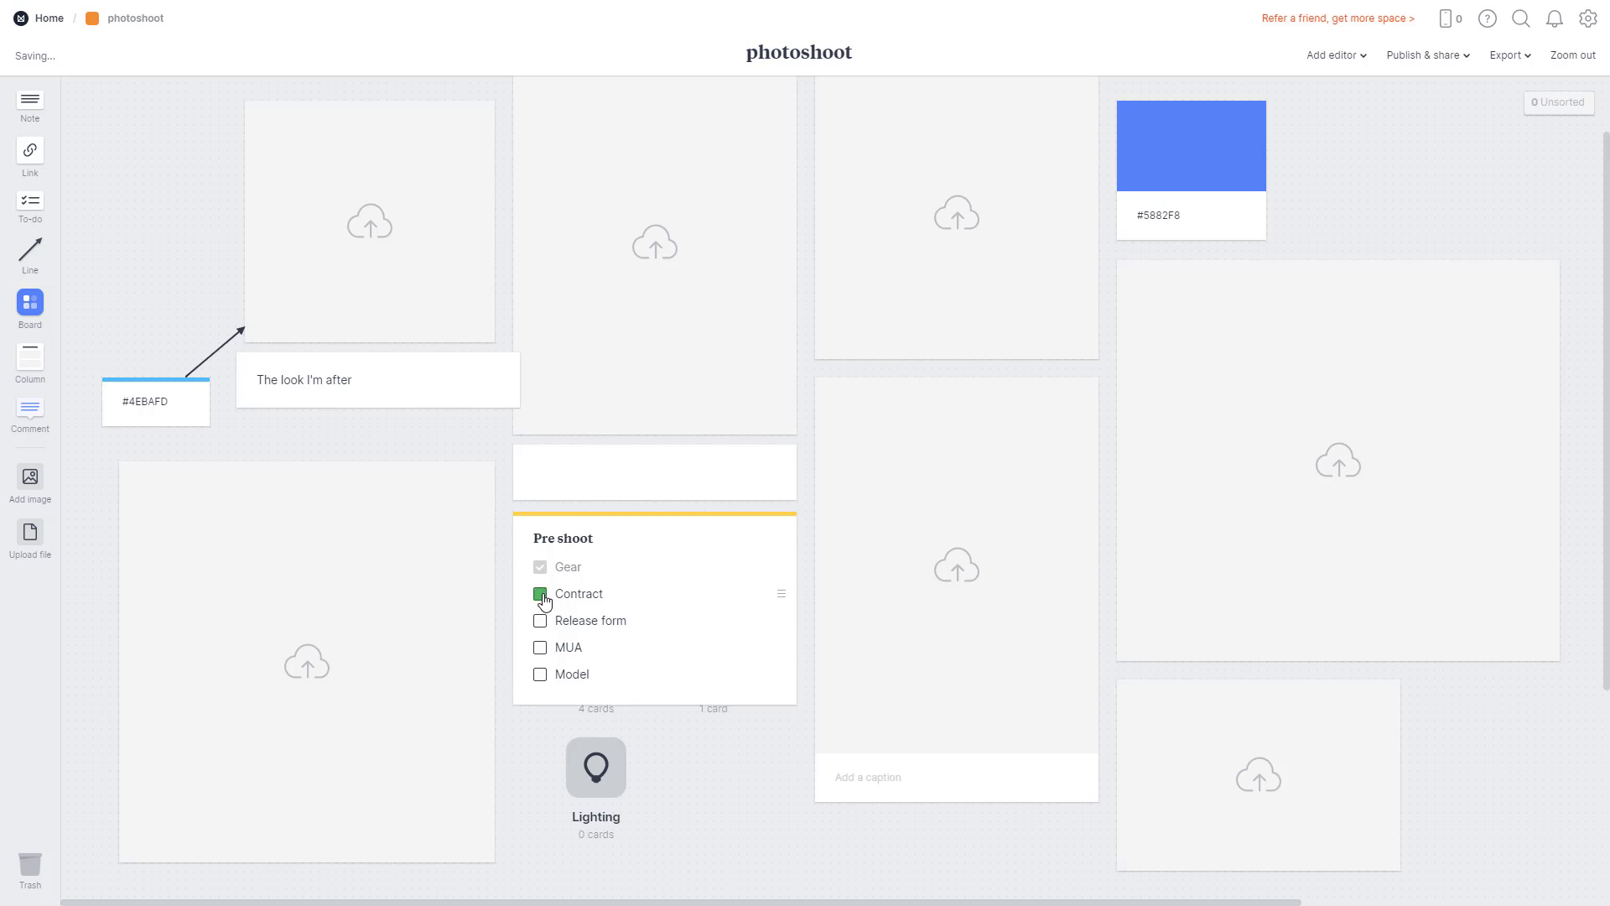
click(540, 620)
click(540, 647)
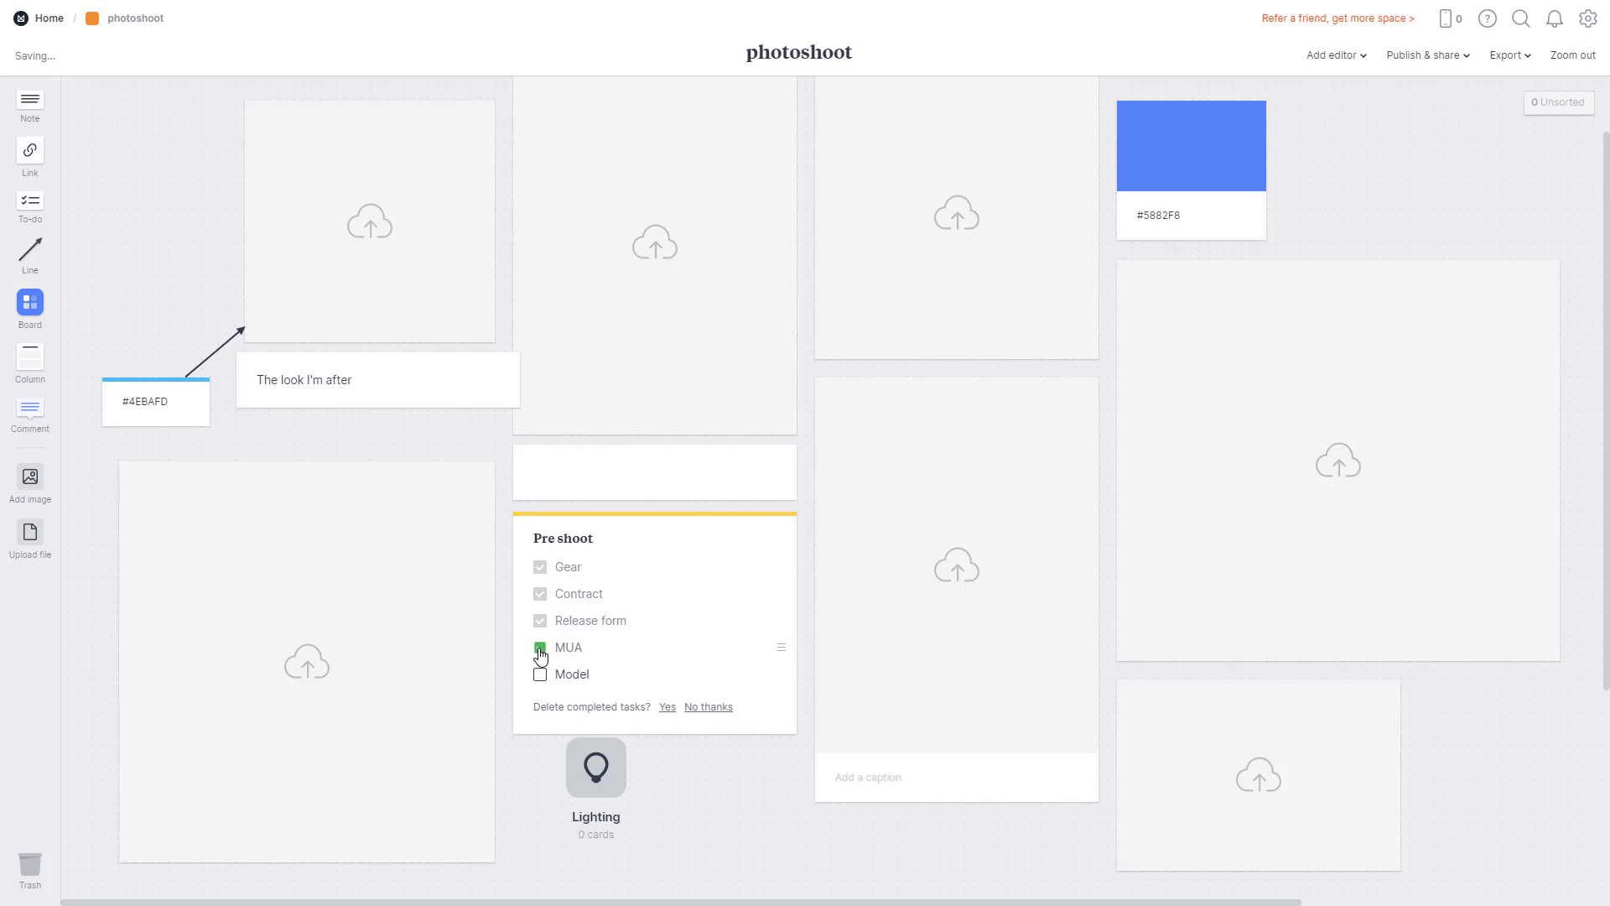
click(540, 675)
Change the Pre shoot to-do list's color strip to green.
click(629, 533)
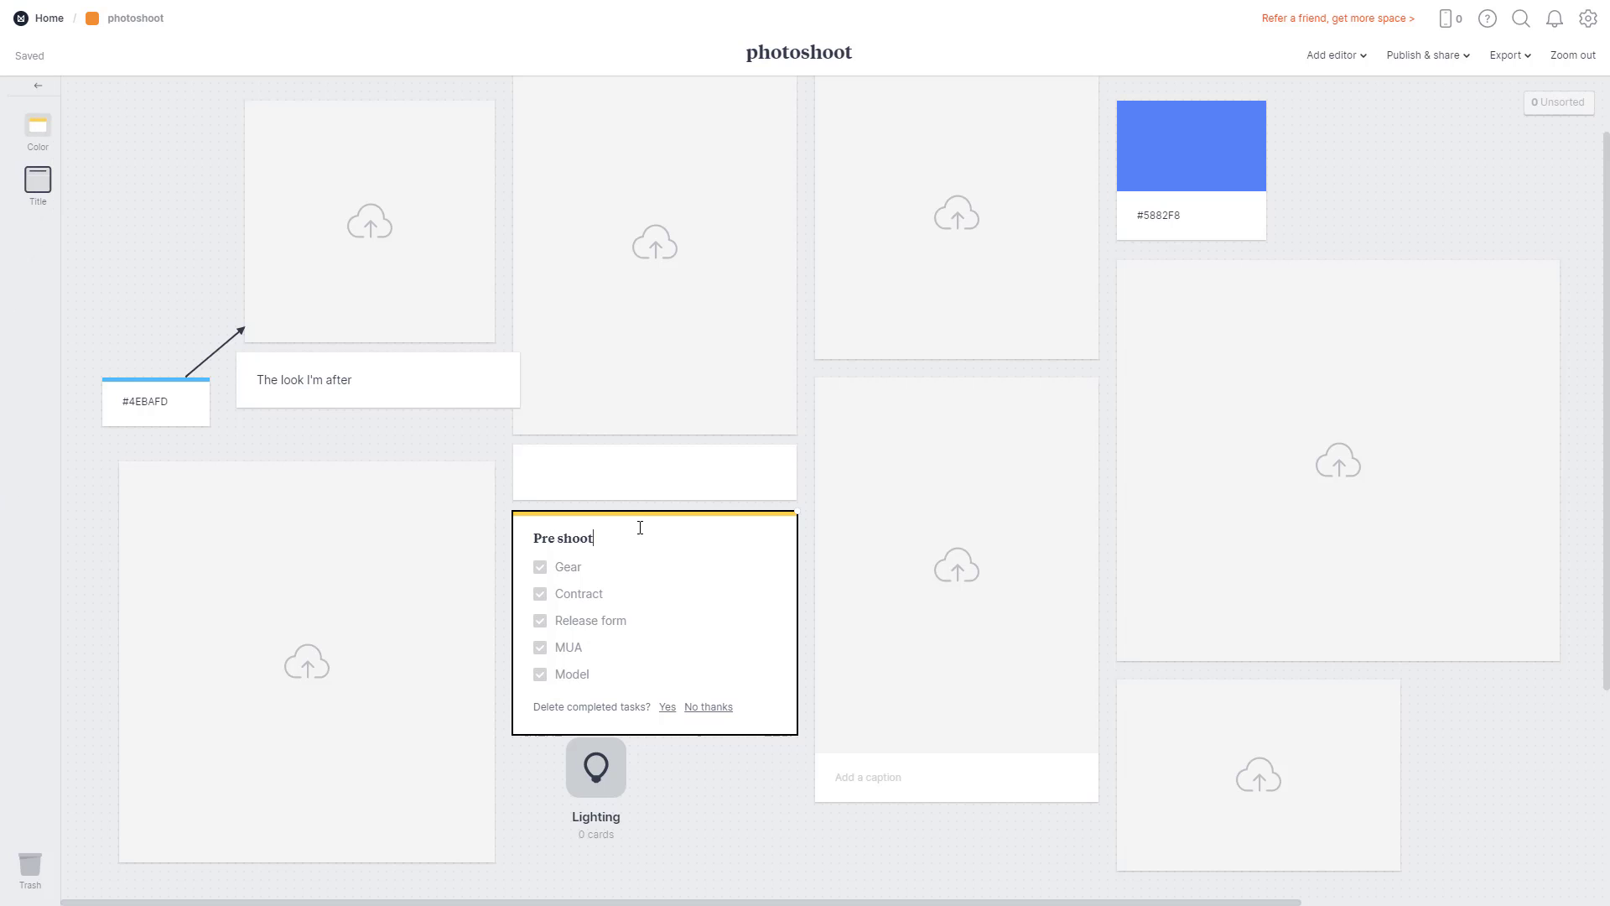
click(30, 127)
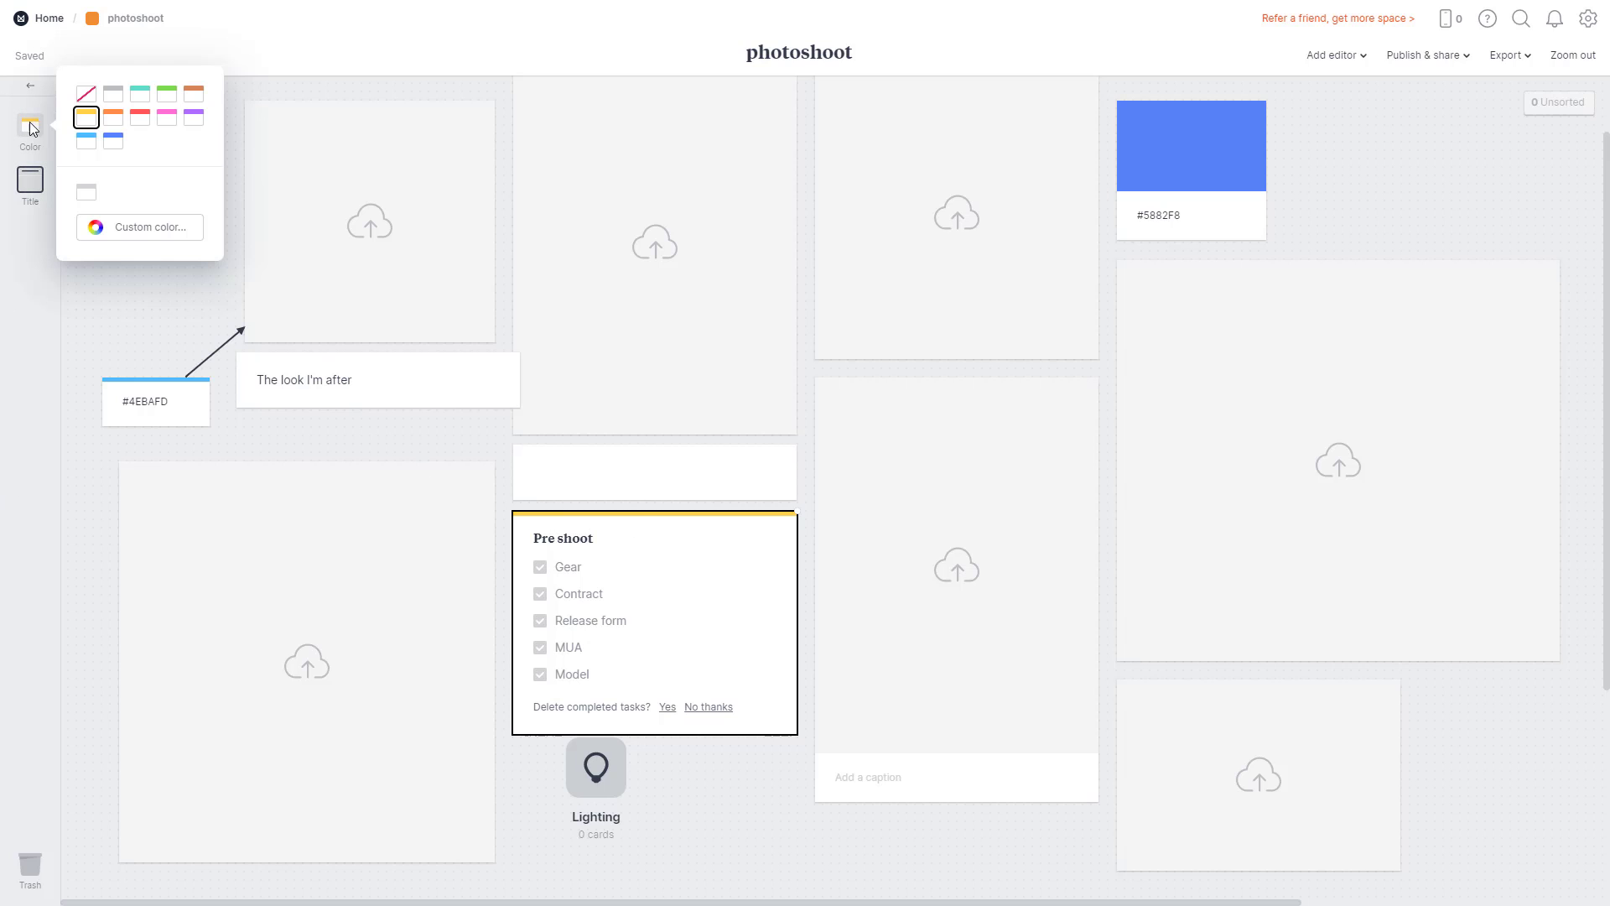
click(167, 93)
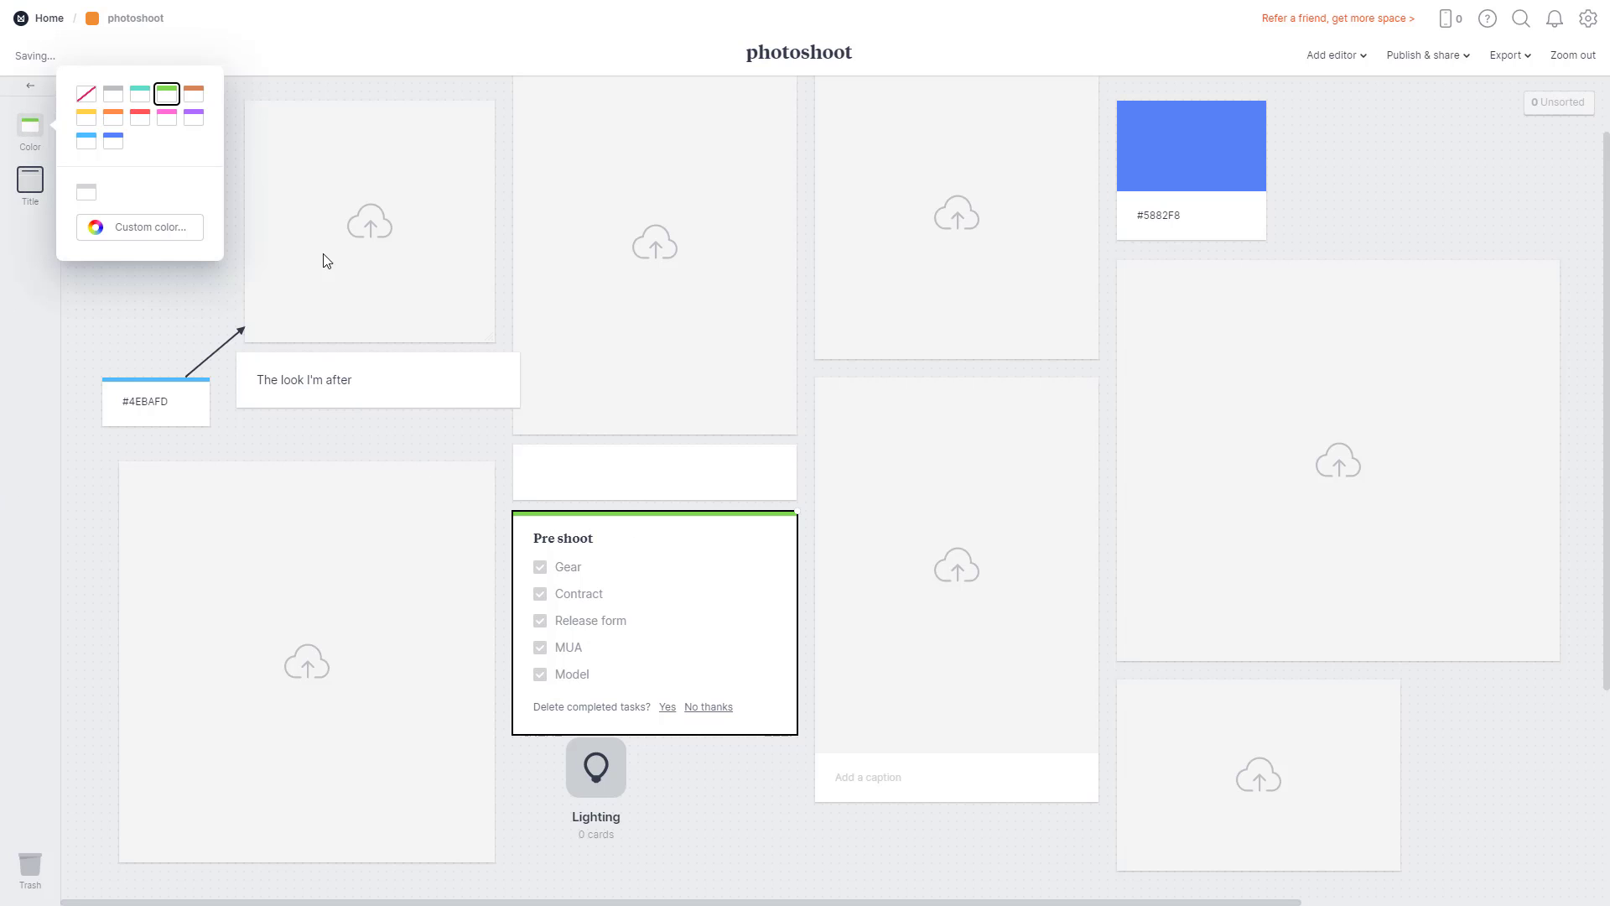
click(512, 454)
click(705, 550)
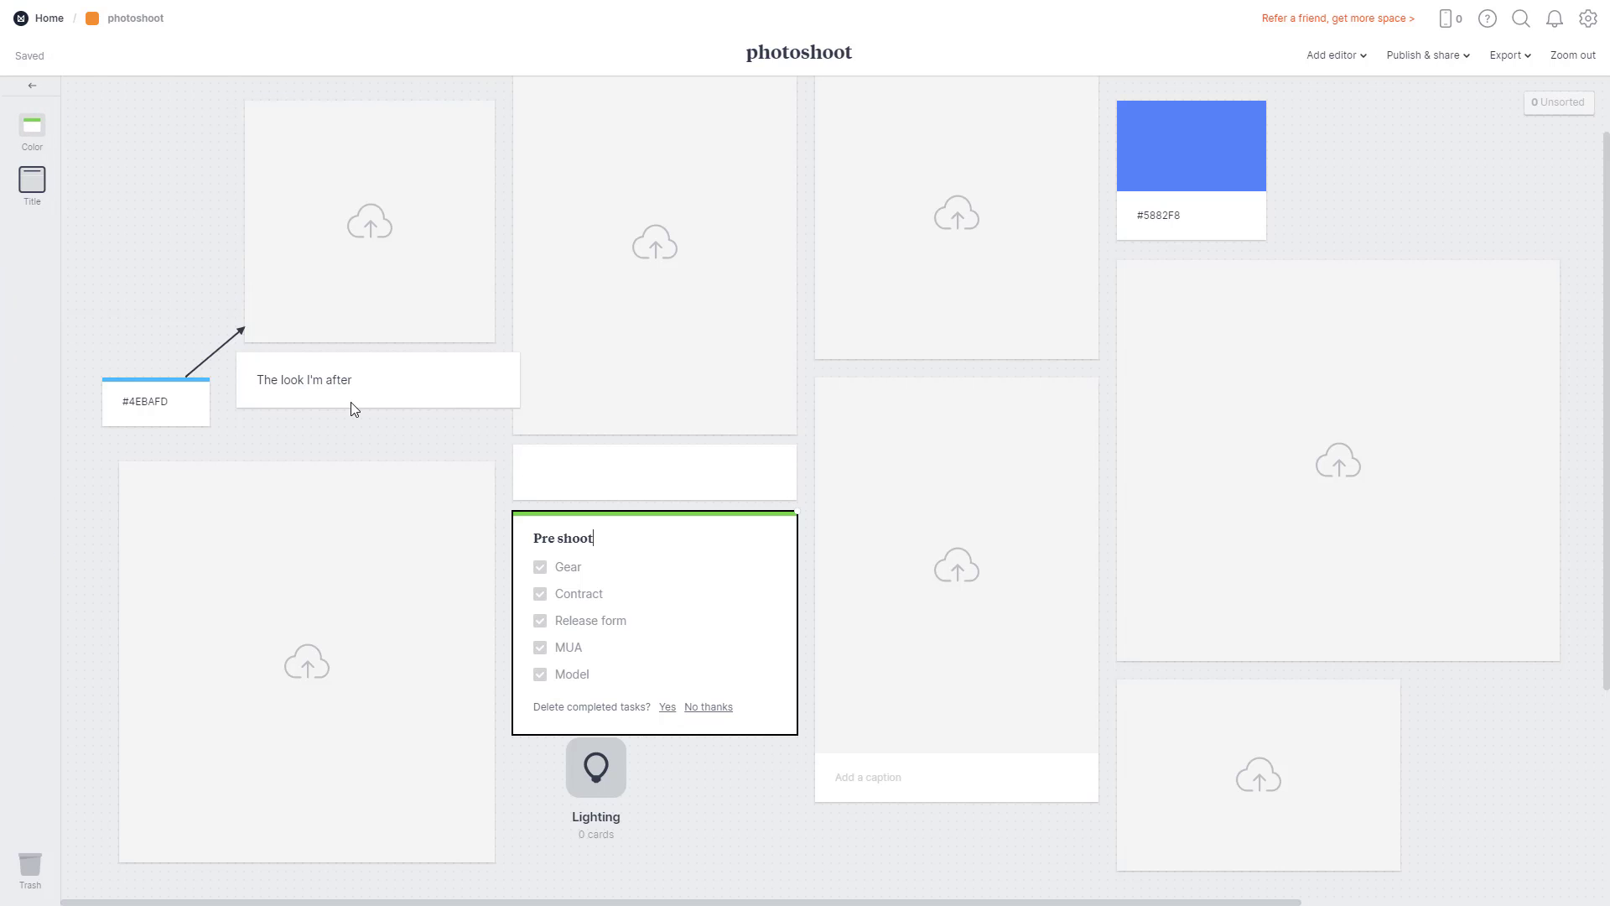
Place a comment over the Pre shoot list and draft the text "Completed by photographers assistant" in it.
click(30, 93)
drag(33, 411, 735, 679)
click(662, 629)
text(Completee by)
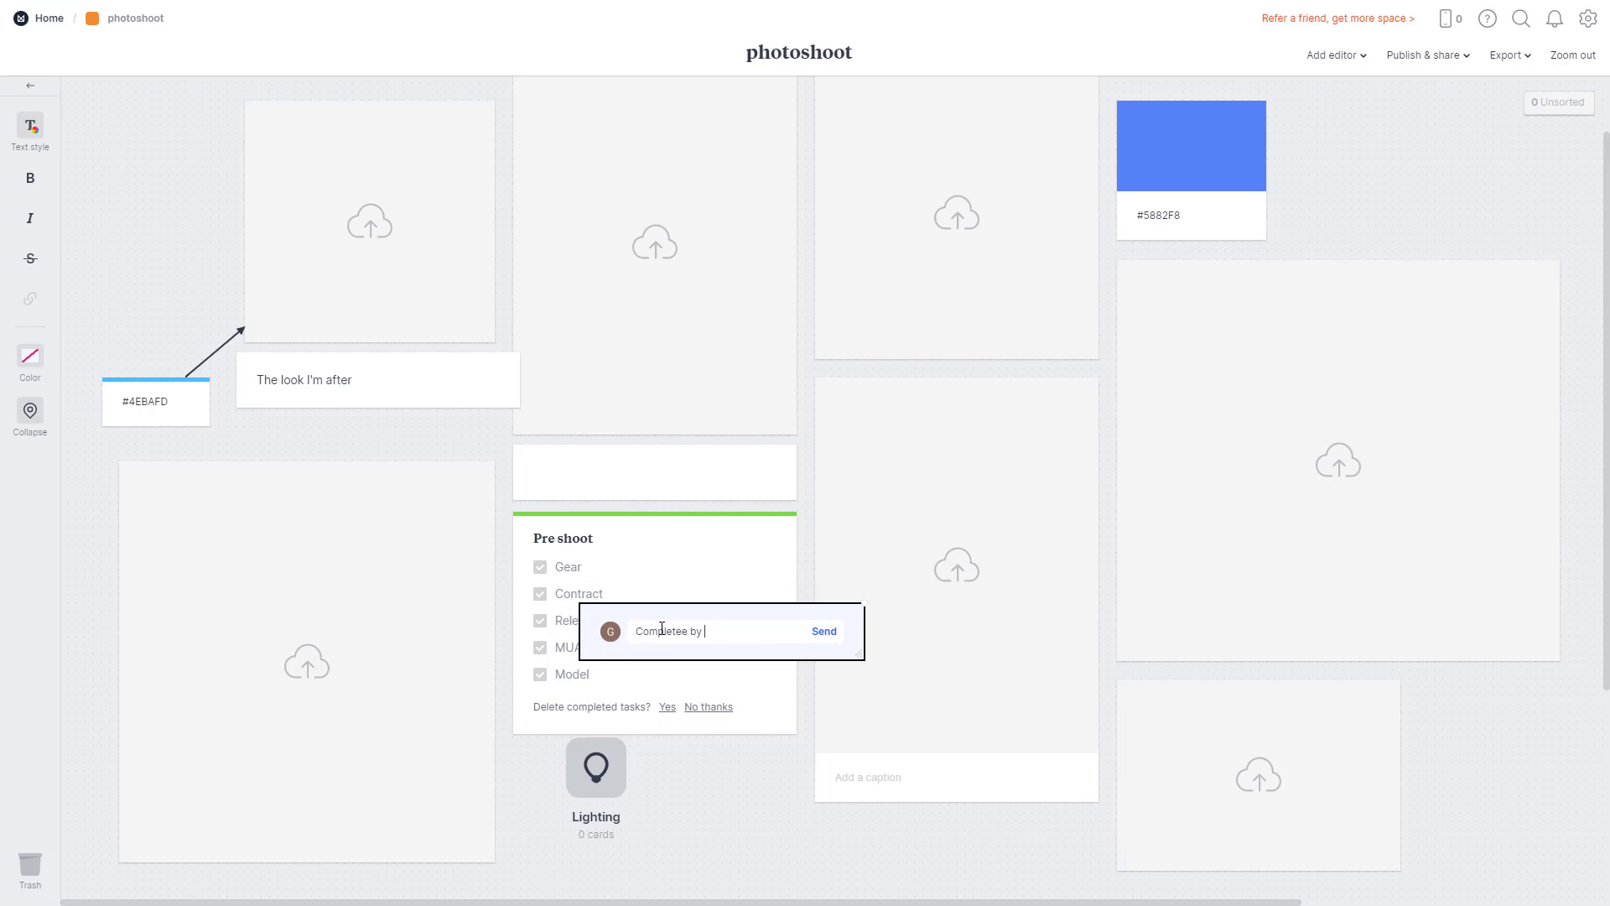
key(Delete)
text(d)
key(End)
text(photographers assistan)
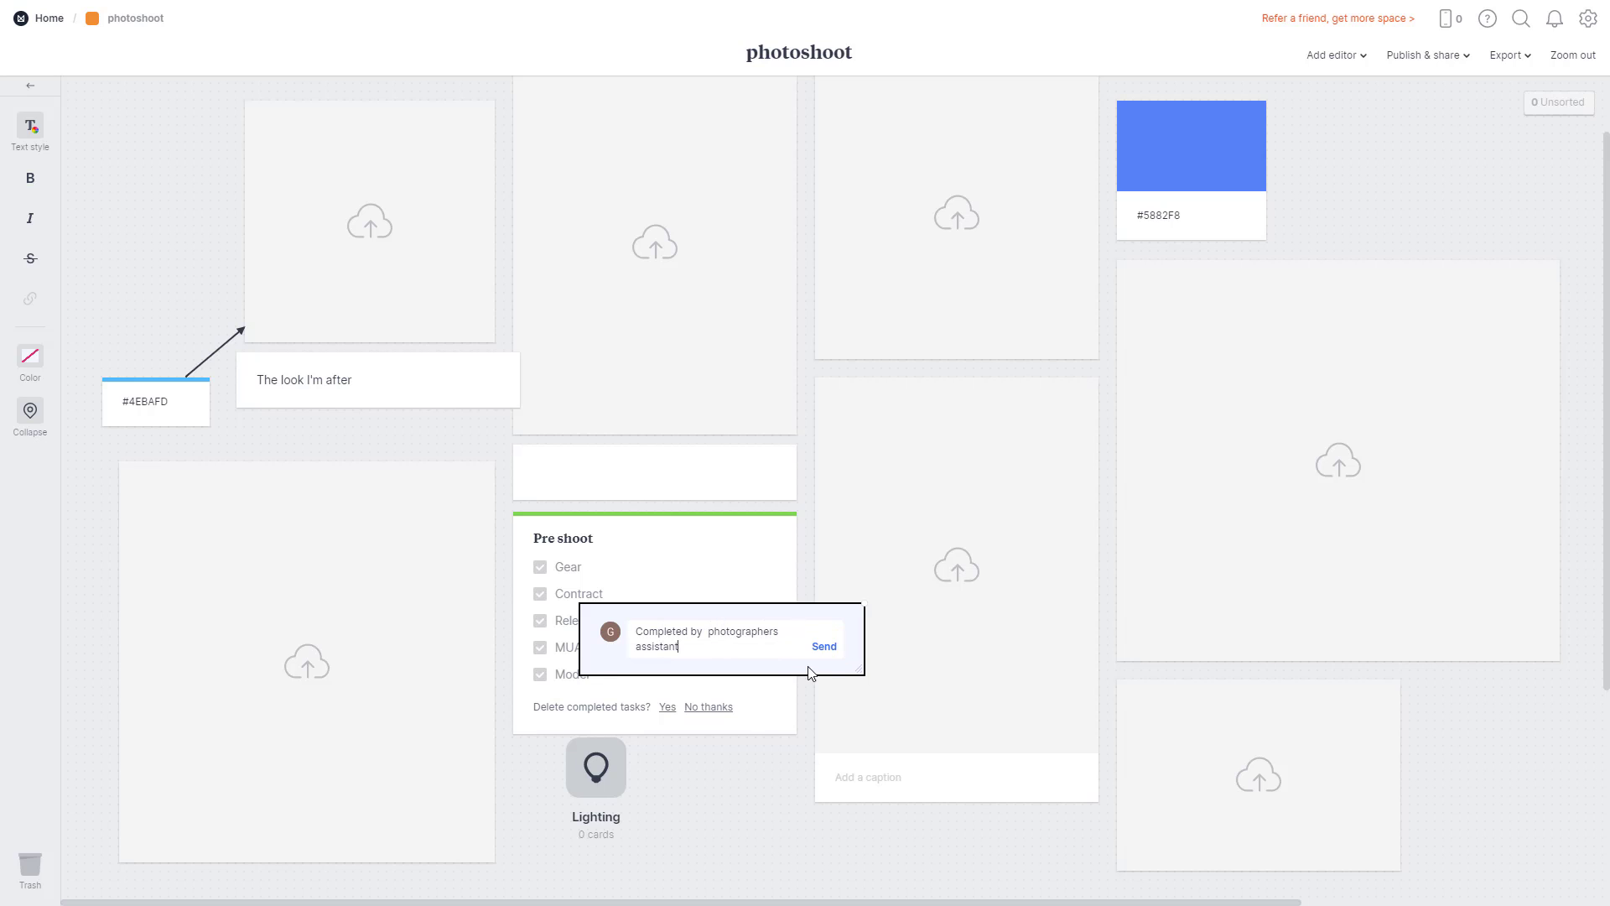
click(780, 768)
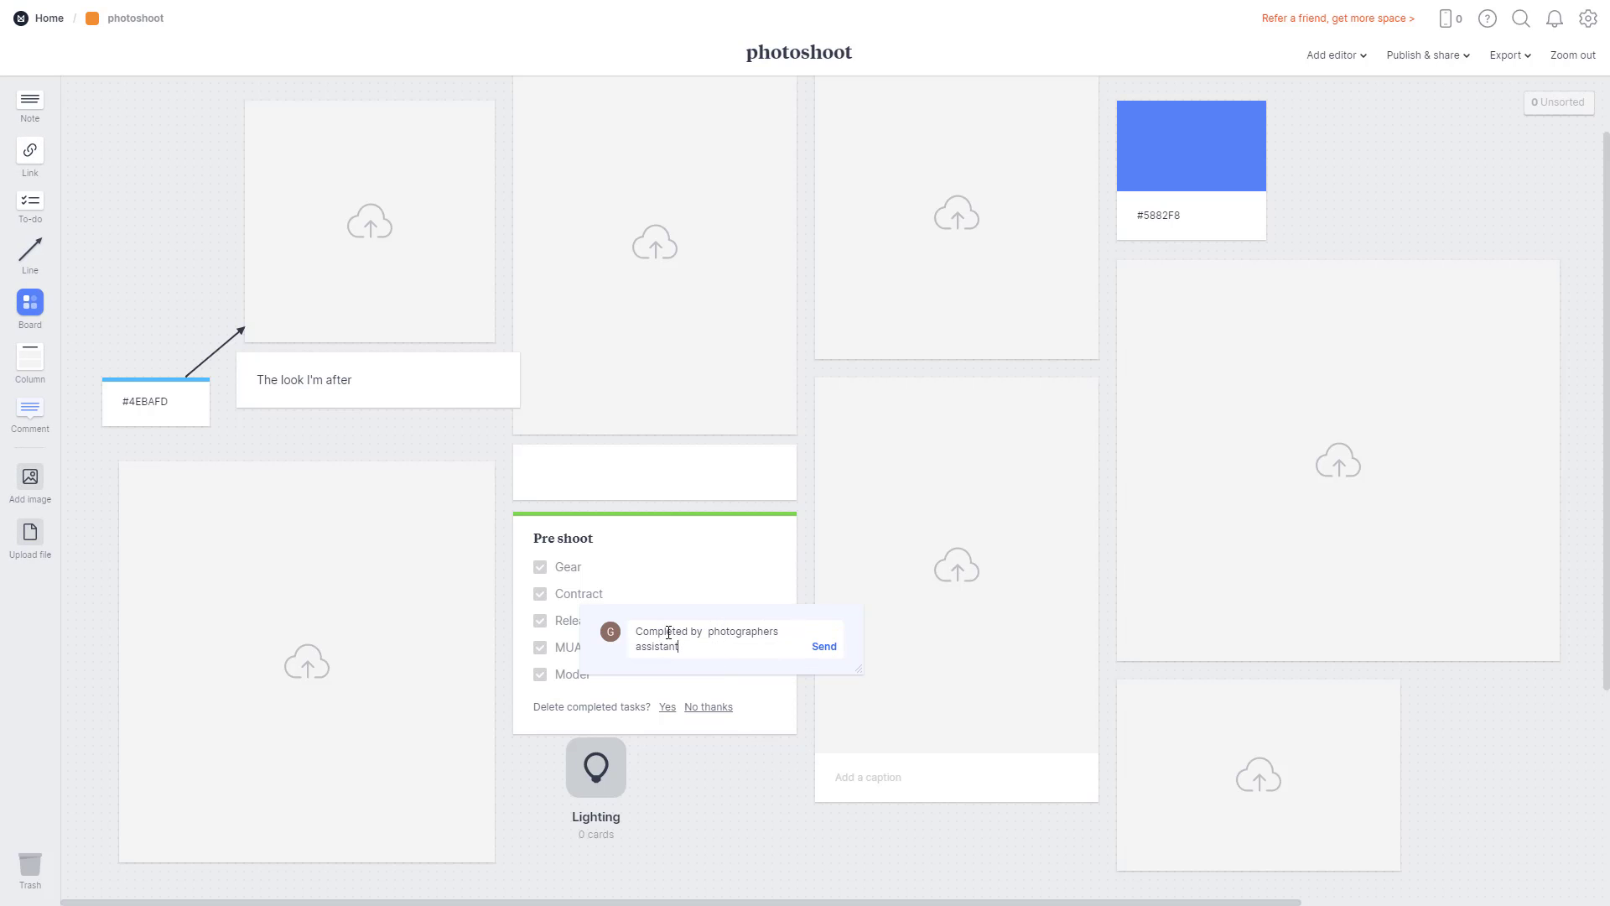